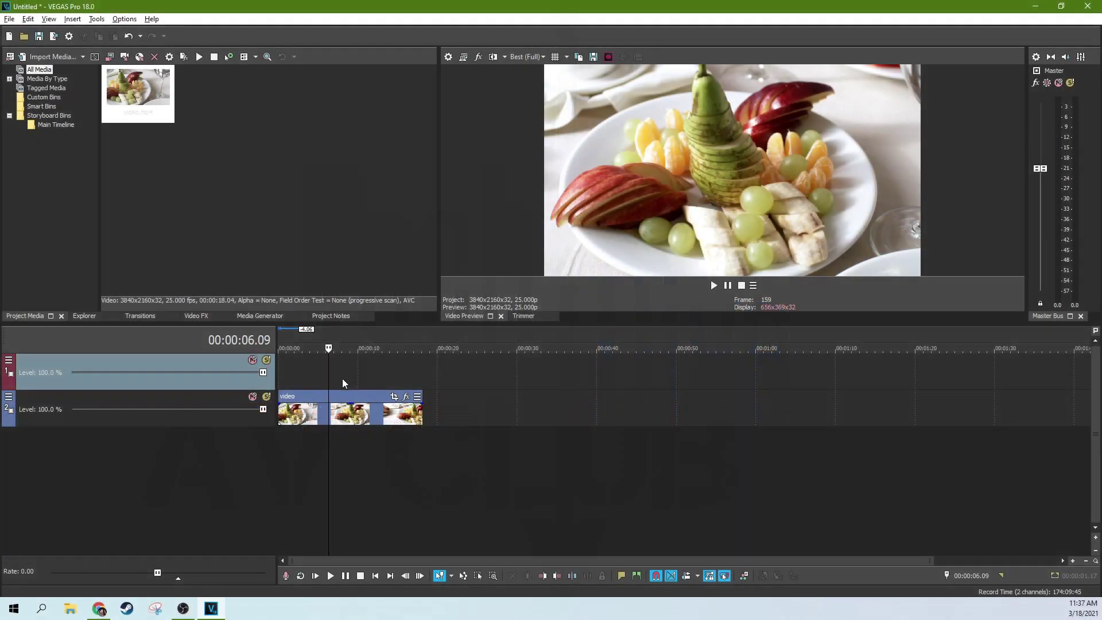
- Move the playhead to 00:00:08.02 to preview the fruit plate clip
click(342, 378)
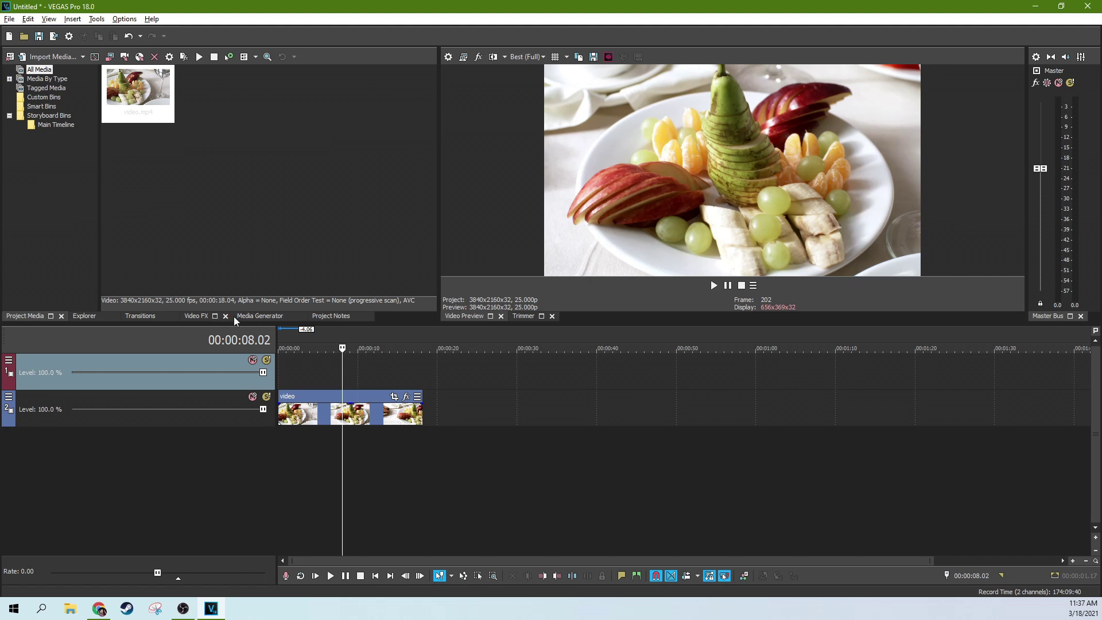
click(260, 316)
- Search video effects for 'sec' and drop the Color Corrector (Secondary) 'Desaturate All but Reds' preset onto the clip
click(194, 317)
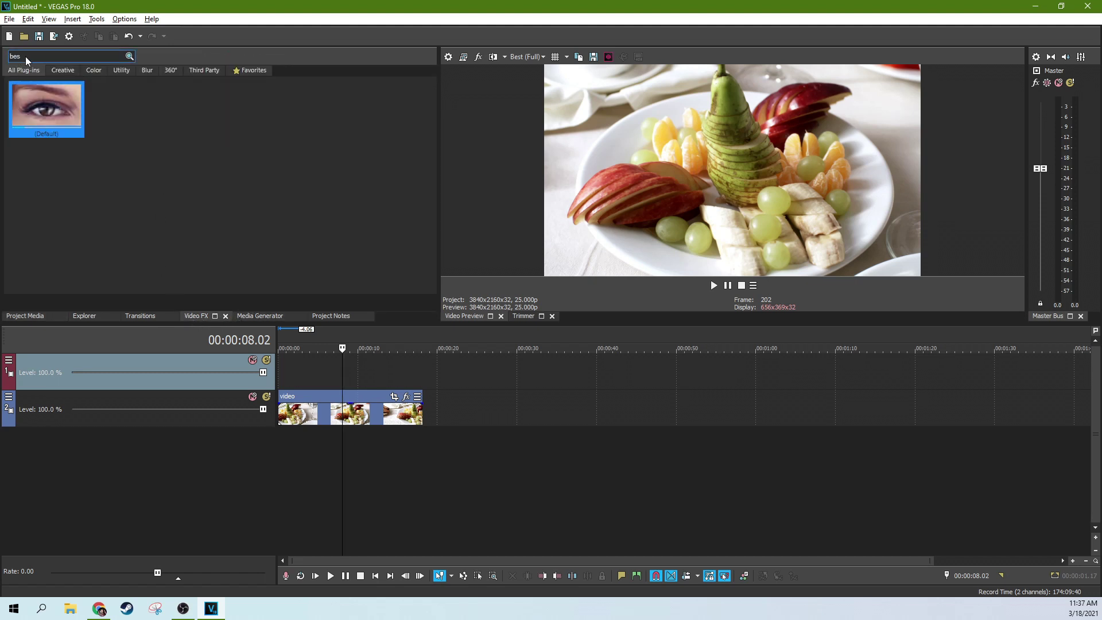
click(7, 58)
key(BackSpace)
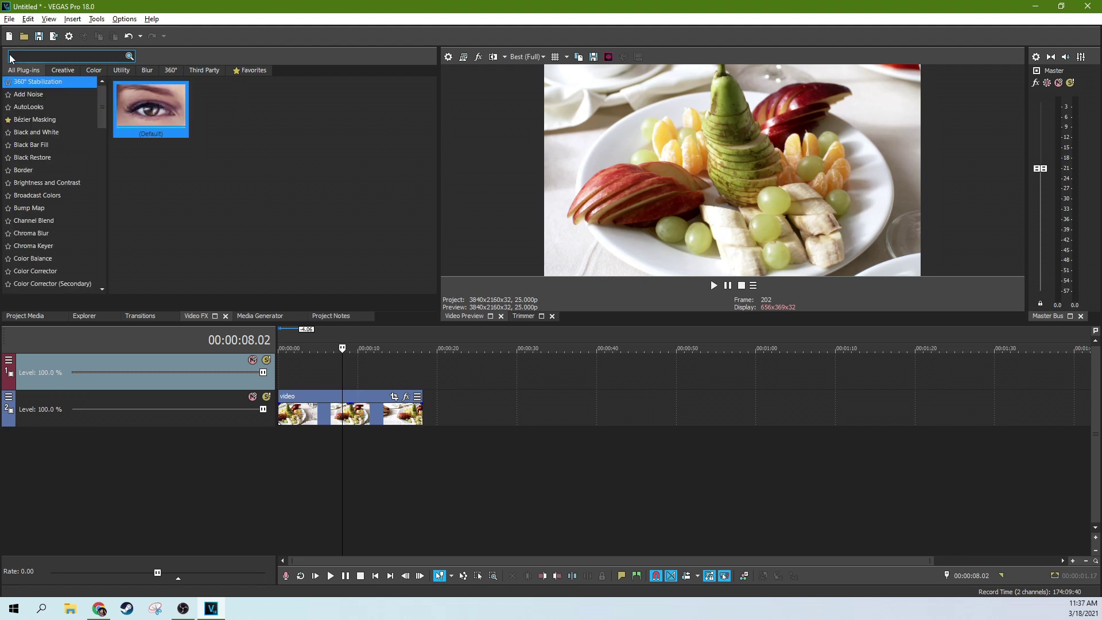
text(sec)
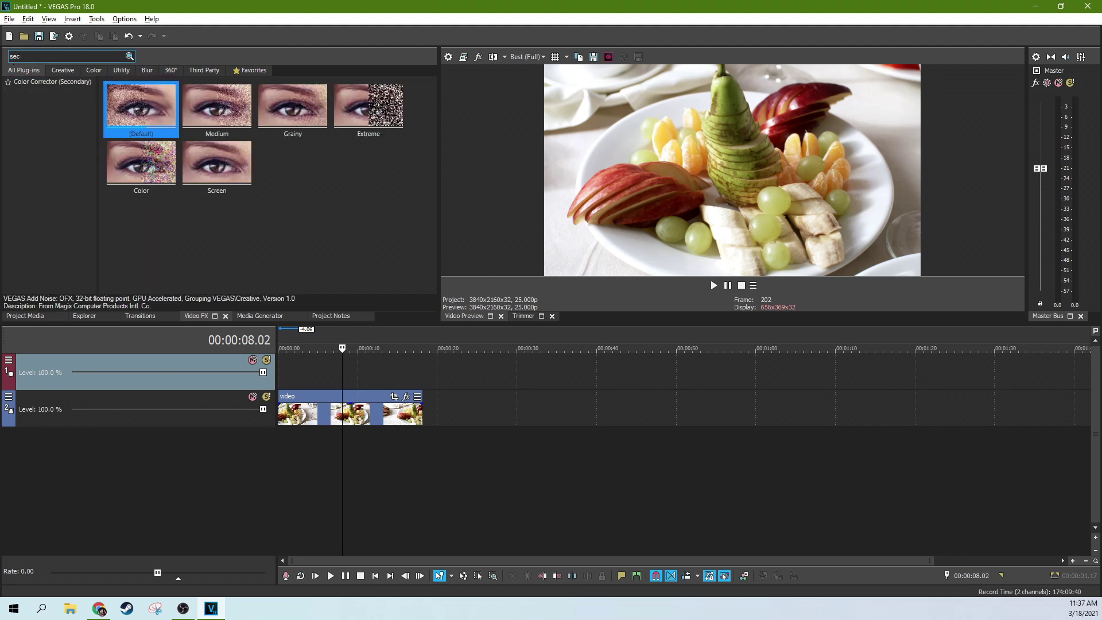
click(63, 84)
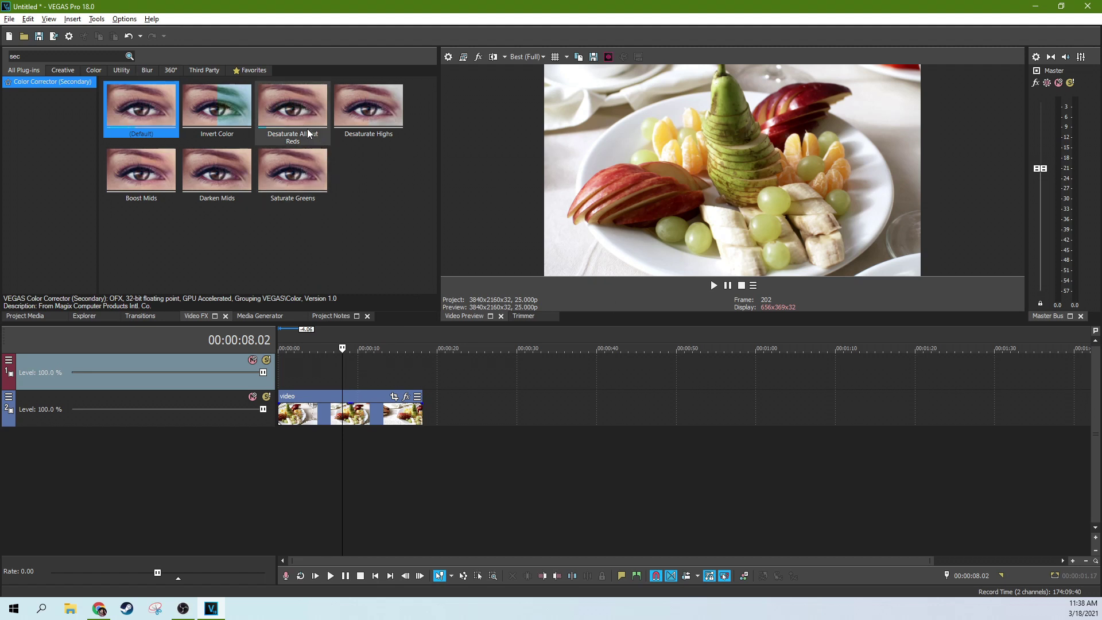
drag(319, 119, 357, 414)
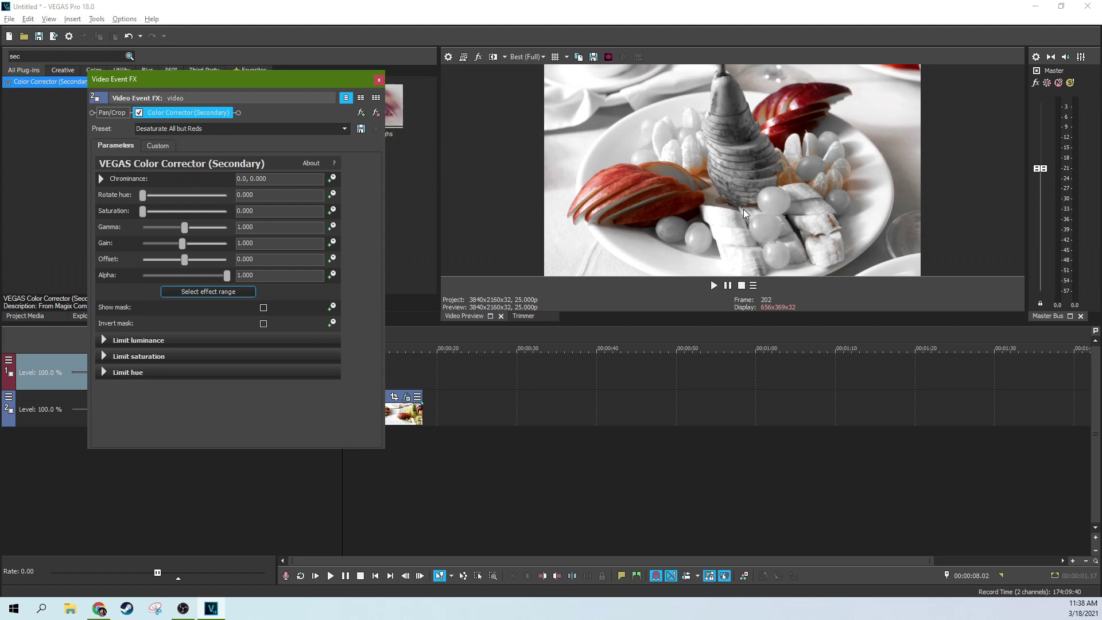
- Move the Video Event FX window aside and expand its Limit hue settings
drag(257, 78, 327, 83)
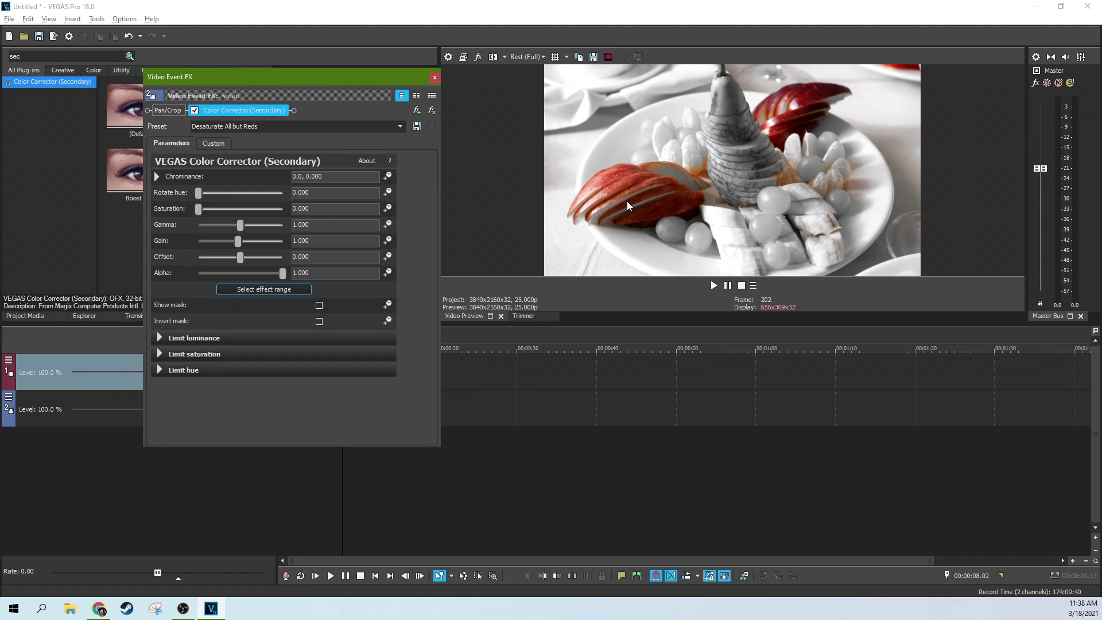
click(160, 370)
drag(427, 235, 428, 270)
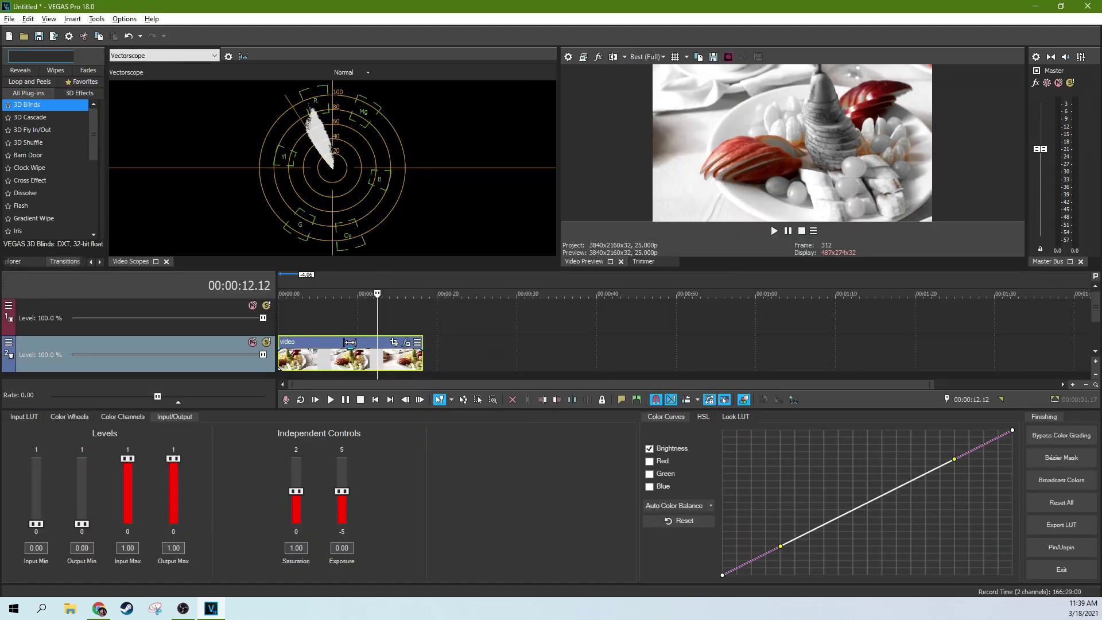
key(alt)
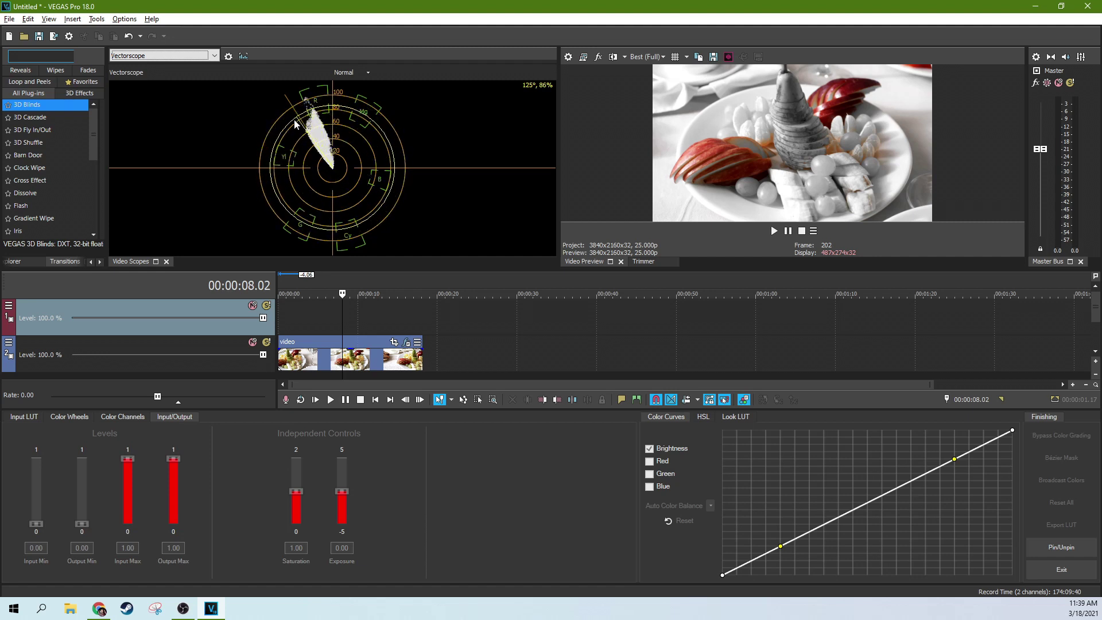
click(378, 364)
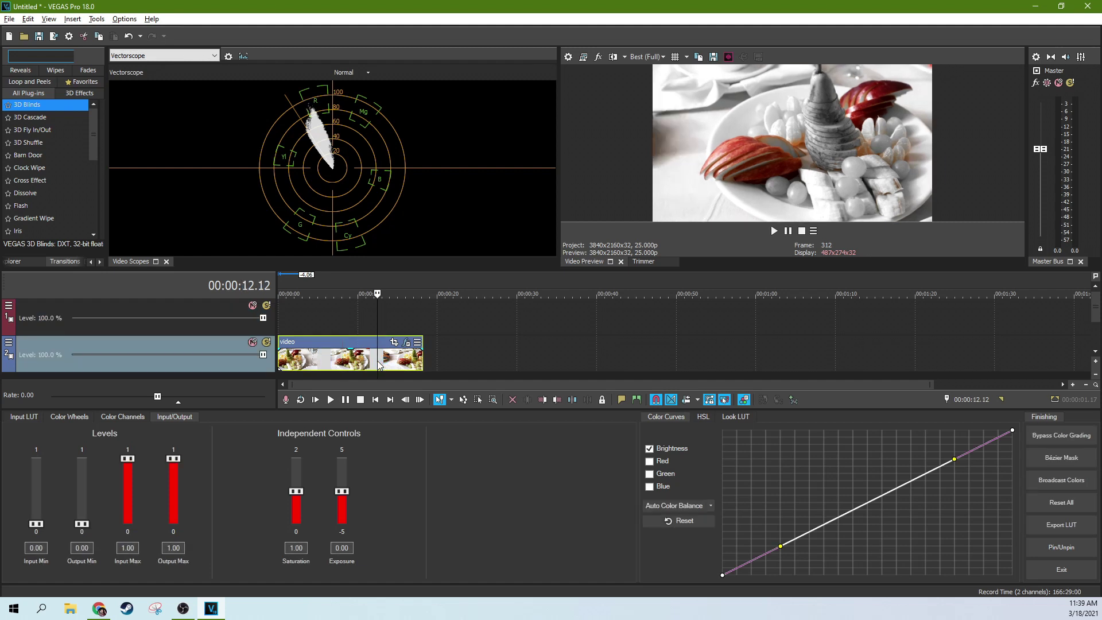
- Reopen the clip's Color Corrector (Secondary) and drag Limit hue Center to about 276.735
click(407, 342)
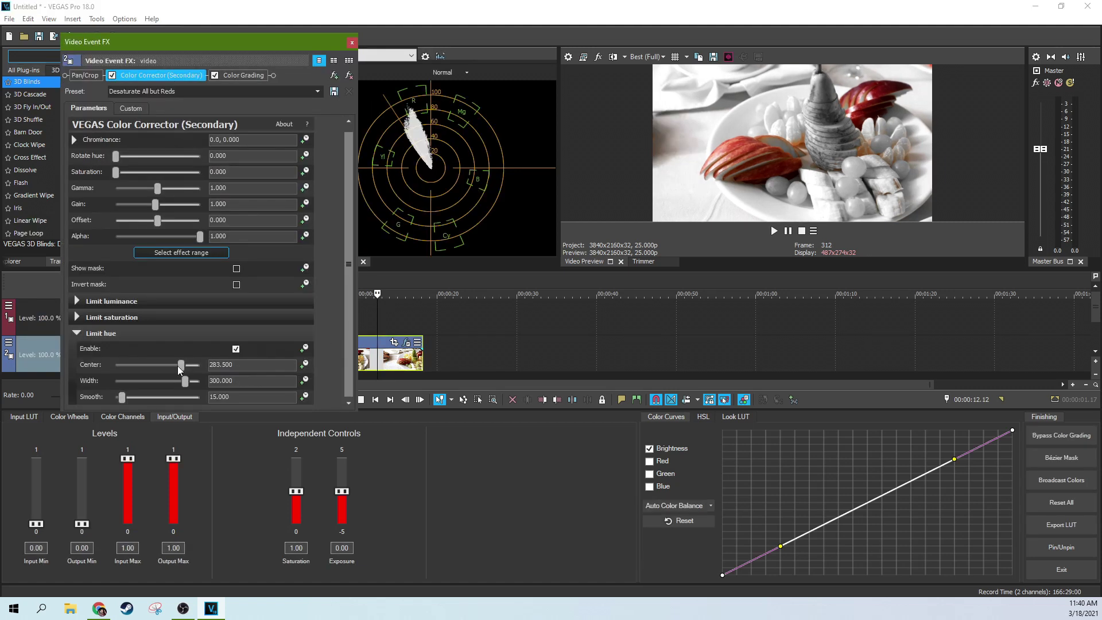
mouse_move(178, 367)
mouse_down()
mouse_move(113, 370)
mouse_move(195, 367)
mouse_move(91, 366)
mouse_move(221, 353)
mouse_move(143, 363)
mouse_move(201, 365)
mouse_move(190, 367)
mouse_up()
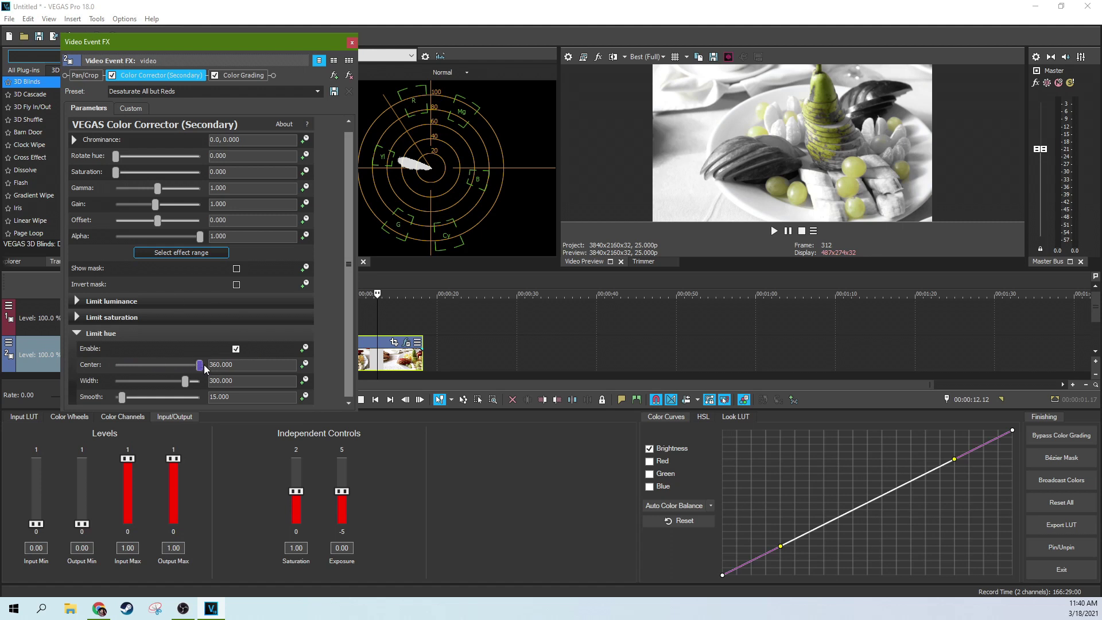
drag(199, 364, 68, 353)
mouse_move(116, 365)
mouse_down()
mouse_move(251, 360)
mouse_move(119, 356)
mouse_move(218, 357)
mouse_move(179, 363)
mouse_up()
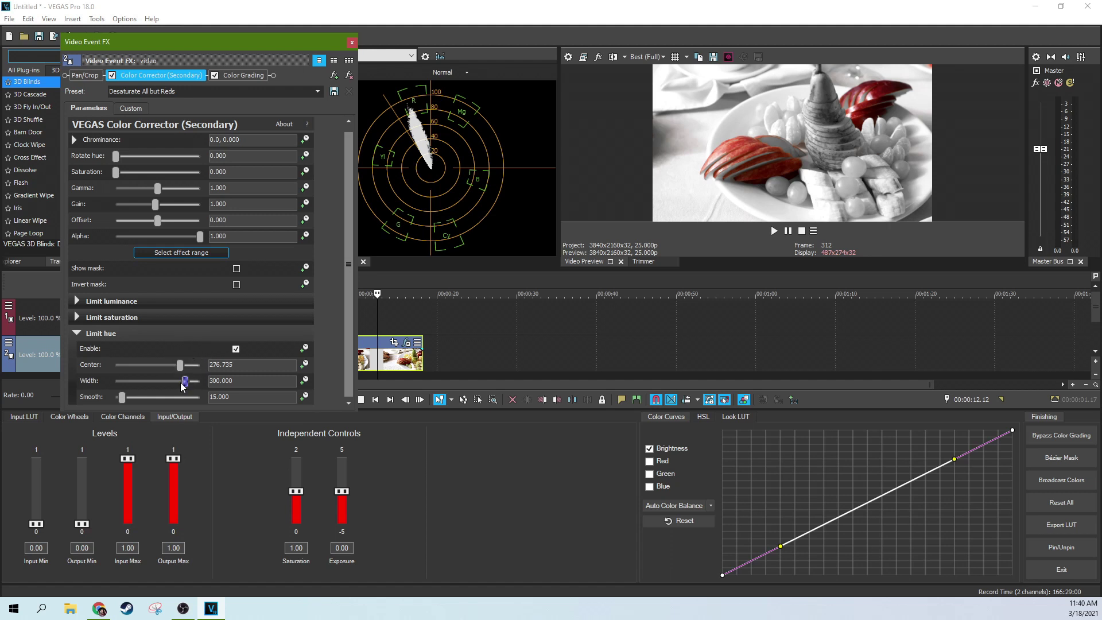
- Drag the Limit hue sliders to center 247.347, width 222.857 and smooth 39.184
mouse_move(182, 384)
mouse_down()
mouse_move(154, 387)
mouse_move(195, 382)
mouse_move(158, 381)
mouse_move(184, 381)
mouse_move(186, 365)
mouse_move(170, 365)
mouse_up()
drag(177, 381, 169, 383)
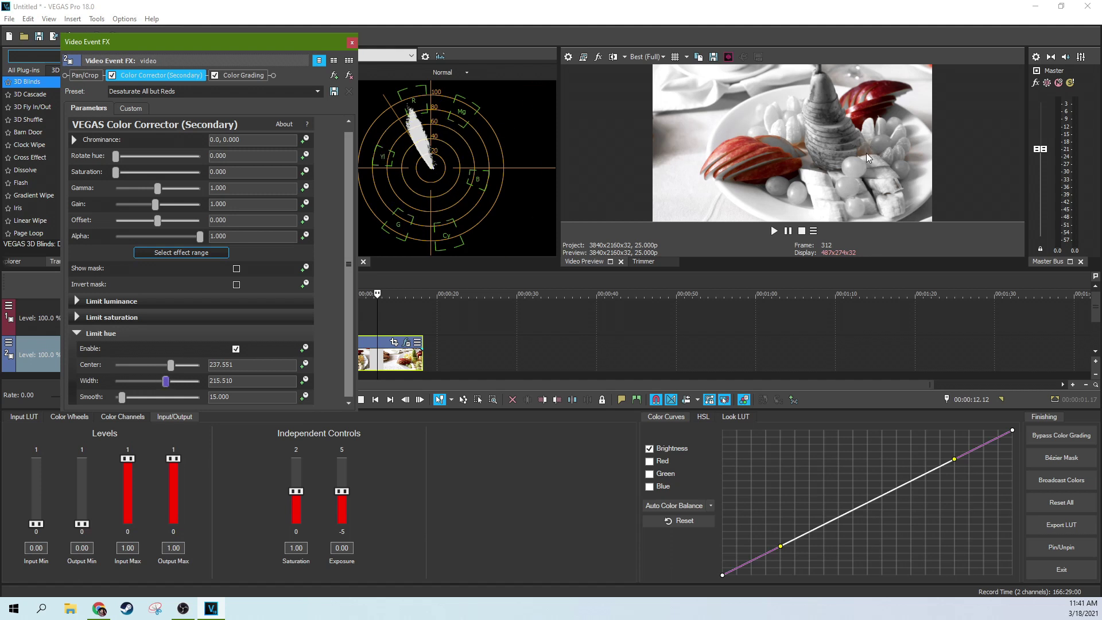
mouse_move(876, 160)
mouse_down()
mouse_move(874, 148)
mouse_move(802, 143)
mouse_move(758, 154)
mouse_up()
mouse_move(122, 396)
mouse_down()
mouse_move(191, 400)
mouse_move(105, 400)
mouse_up()
mouse_move(132, 398)
mouse_down()
mouse_move(196, 397)
mouse_move(112, 401)
mouse_move(133, 405)
mouse_move(167, 381)
mouse_up()
drag(170, 365, 174, 370)
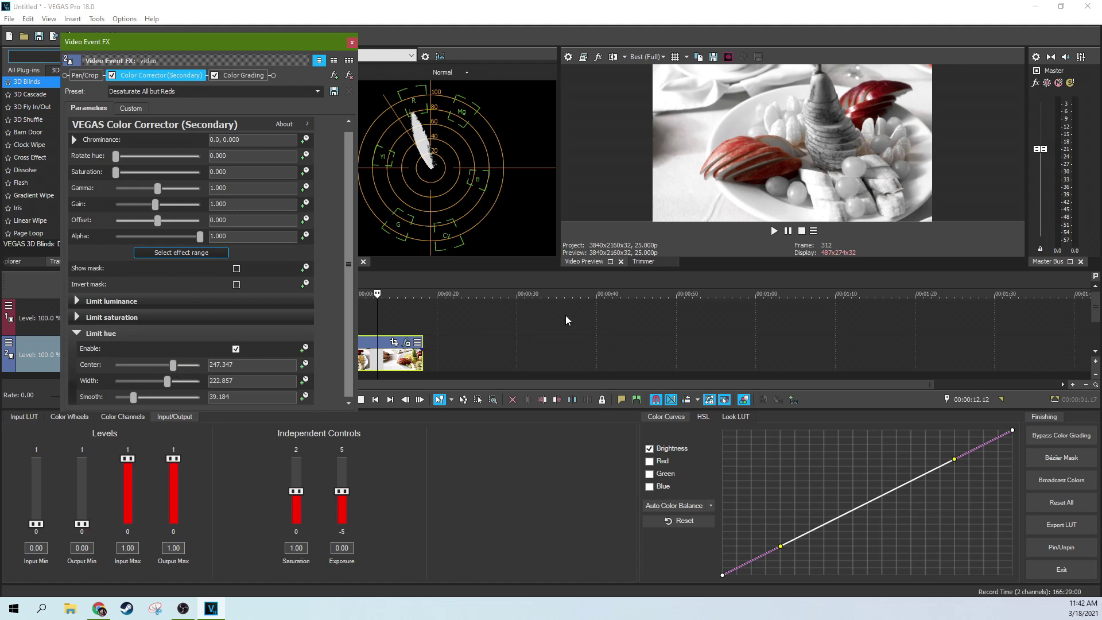
click(397, 330)
- At the fifteen-second frame, nudge Limit hue to center 254.694 and width 247.347
scroll(438, 325, down, 2)
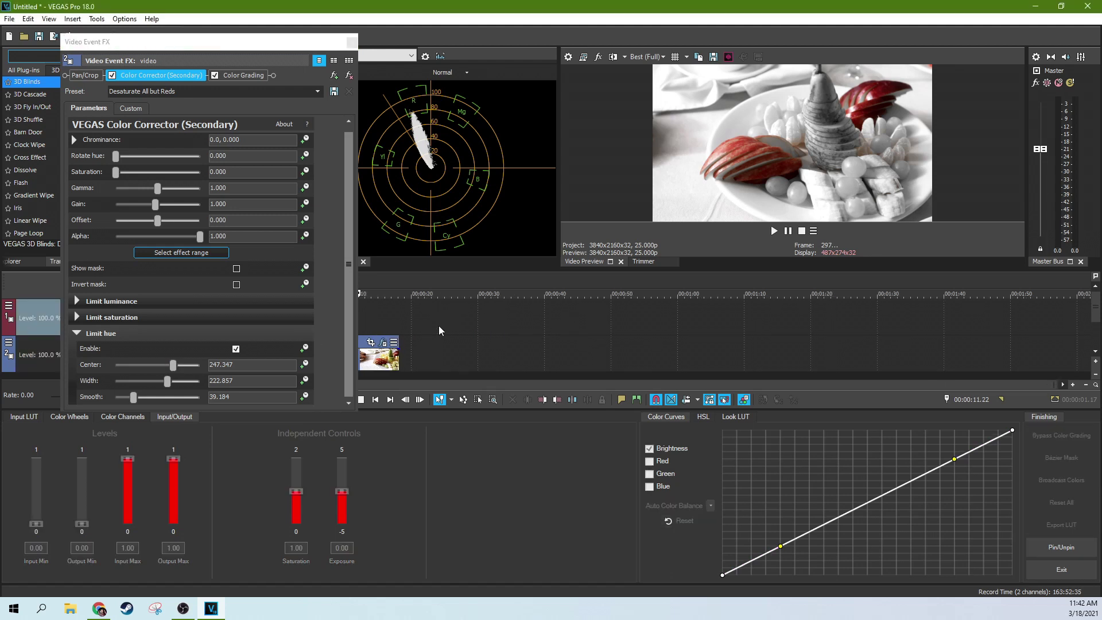
click(379, 319)
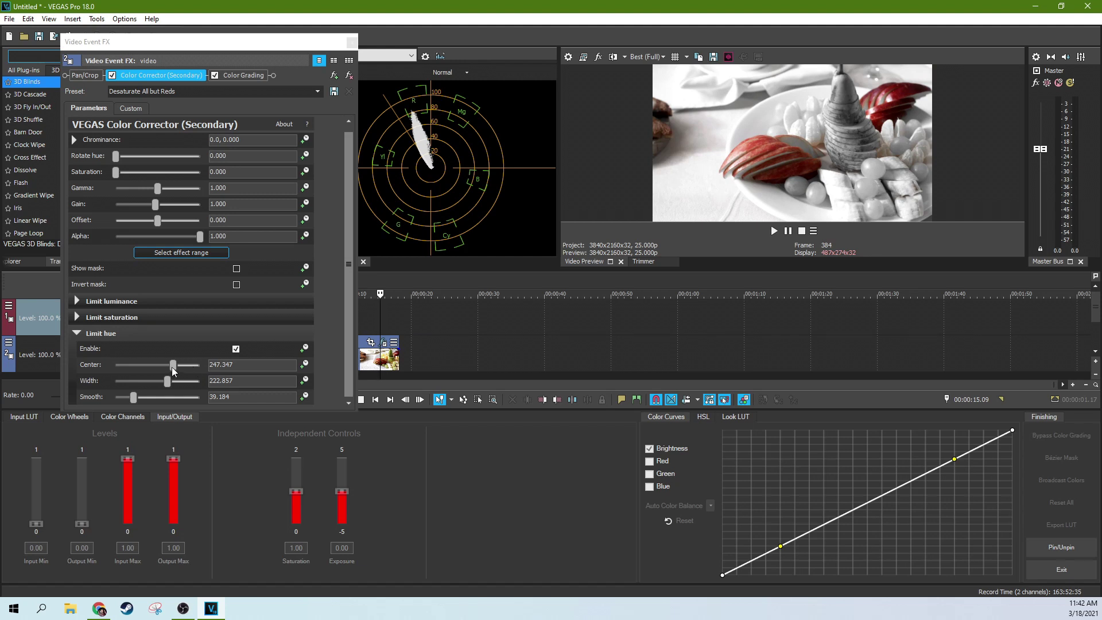
drag(171, 366, 173, 381)
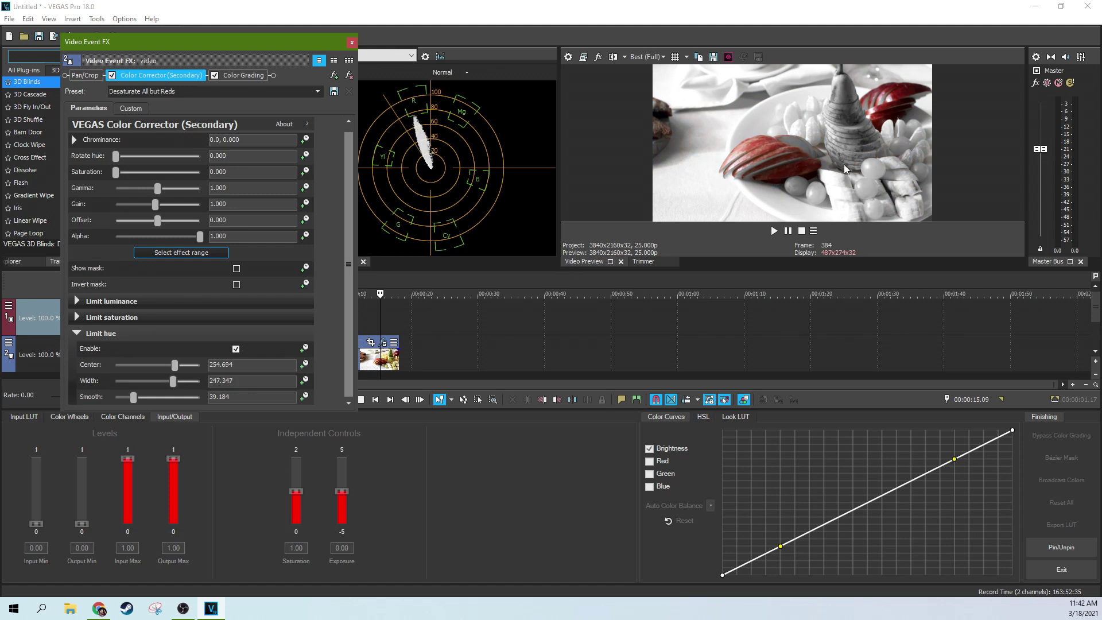
- Check the red-only apples at later frames and around seven and twelve seconds
click(814, 144)
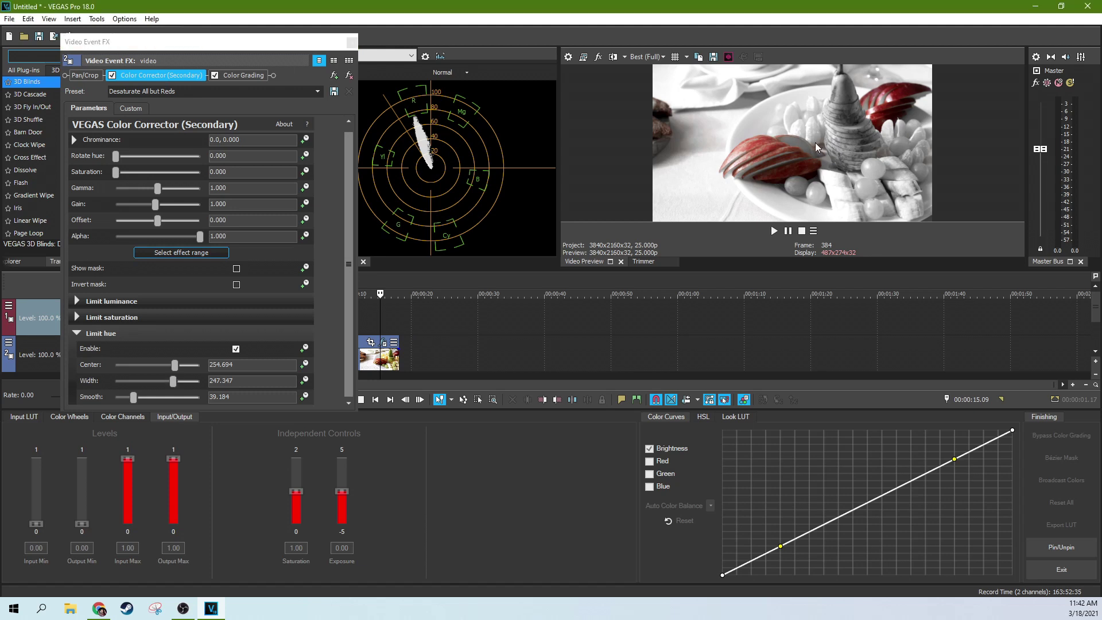
click(384, 335)
scroll(384, 331, up, 5)
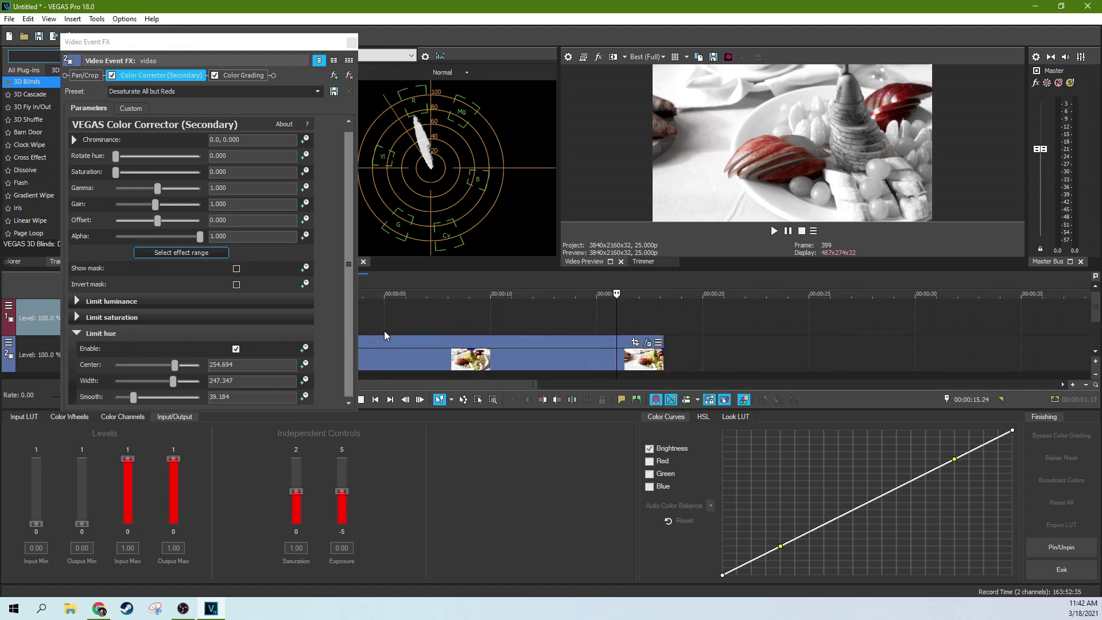
click(427, 325)
scroll(485, 321, down, 3)
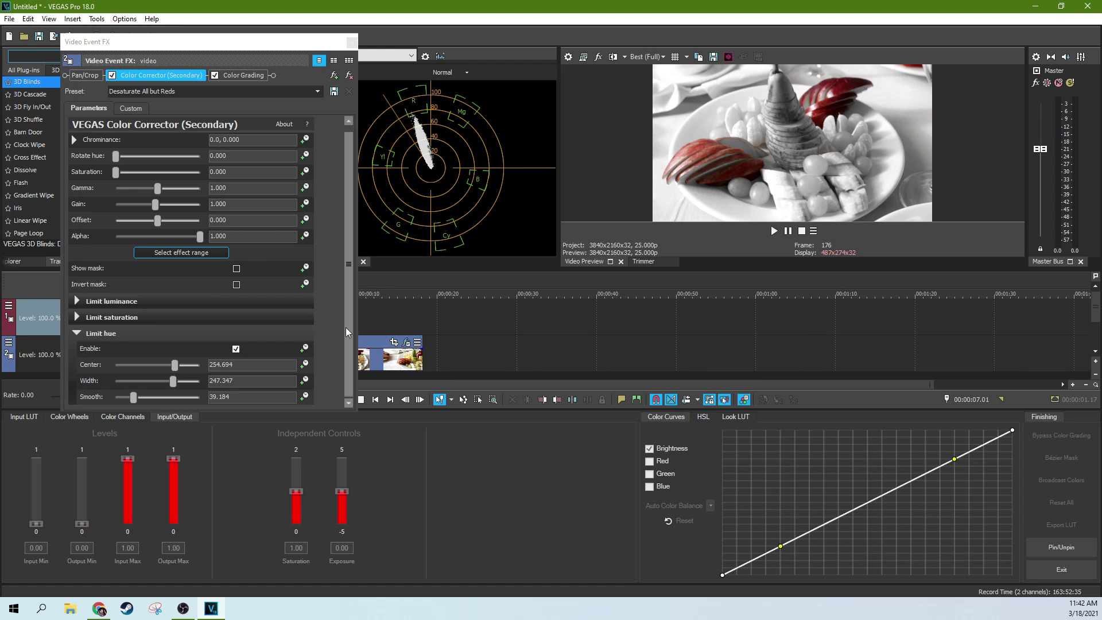
click(379, 320)
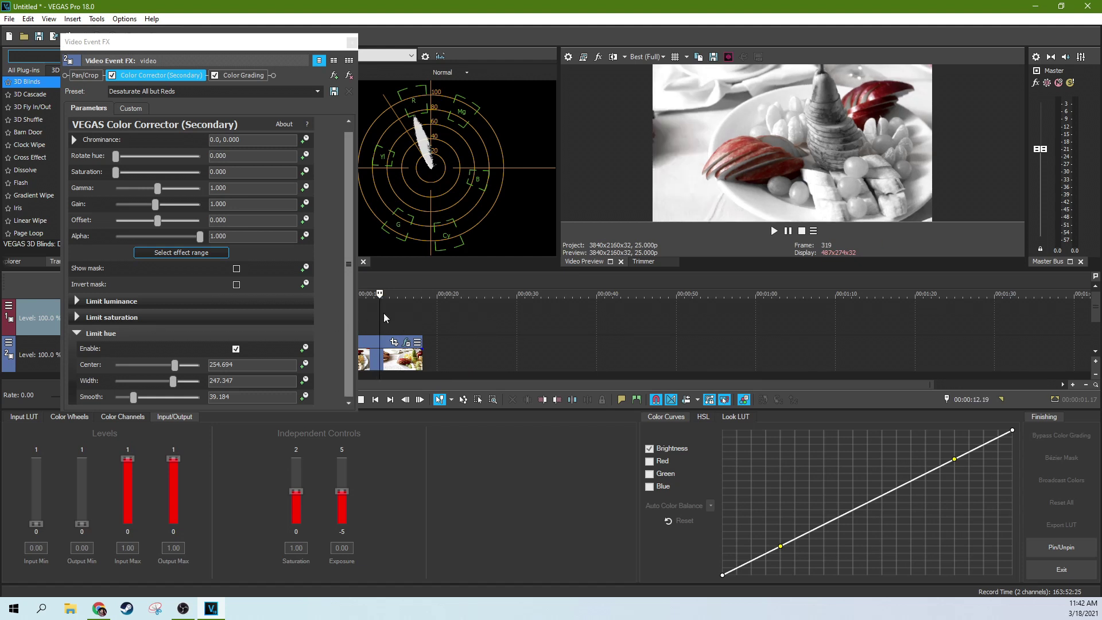
- Set Limit hue to center 4.898 and width 262.041, with smooth at 71.020
drag(175, 365, 214, 369)
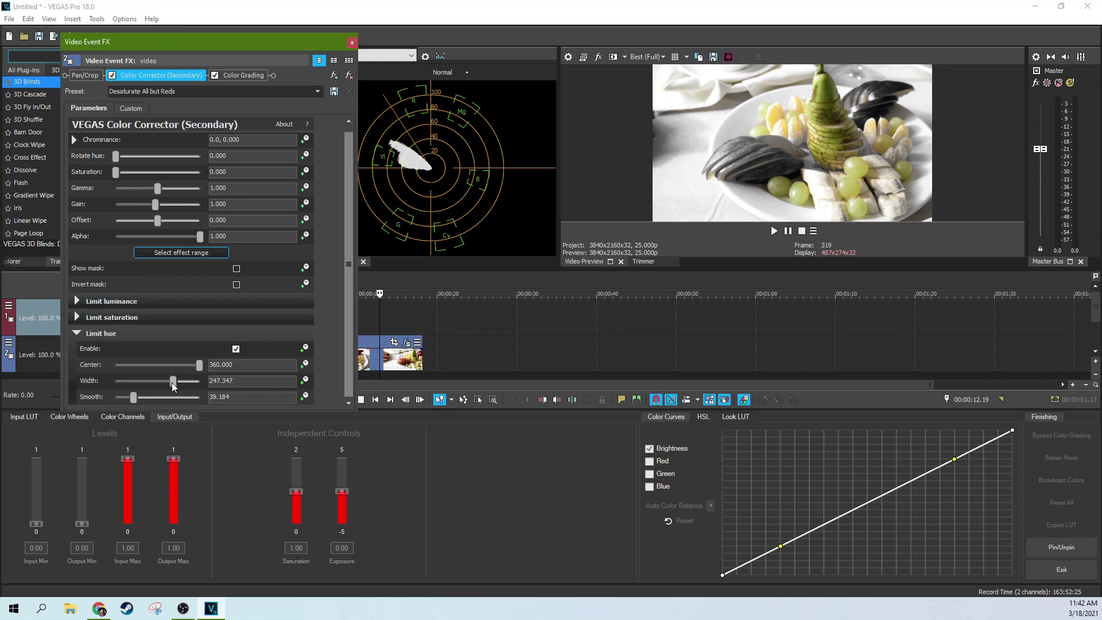
drag(171, 382, 178, 385)
drag(179, 364, 104, 365)
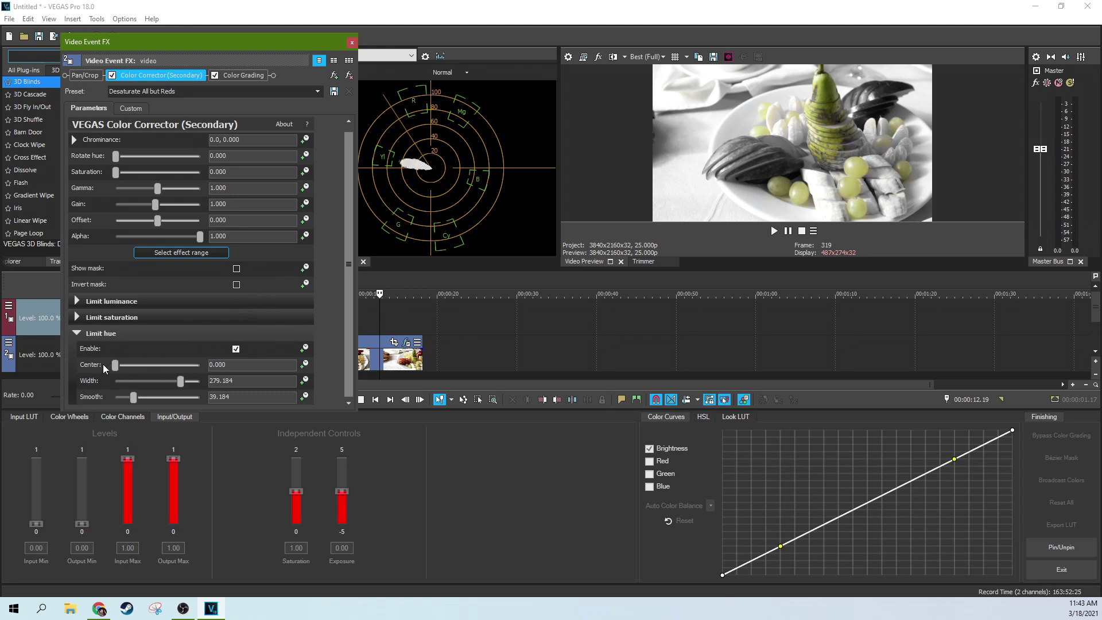
mouse_move(180, 382)
mouse_down()
mouse_move(188, 388)
mouse_move(175, 384)
mouse_up()
drag(115, 365, 113, 365)
mouse_move(176, 383)
mouse_down()
mouse_move(121, 396)
mouse_move(178, 381)
mouse_up()
- Preview frames at 00:00:15.21 and about 8 seconds, and recentre the effect window
click(404, 326)
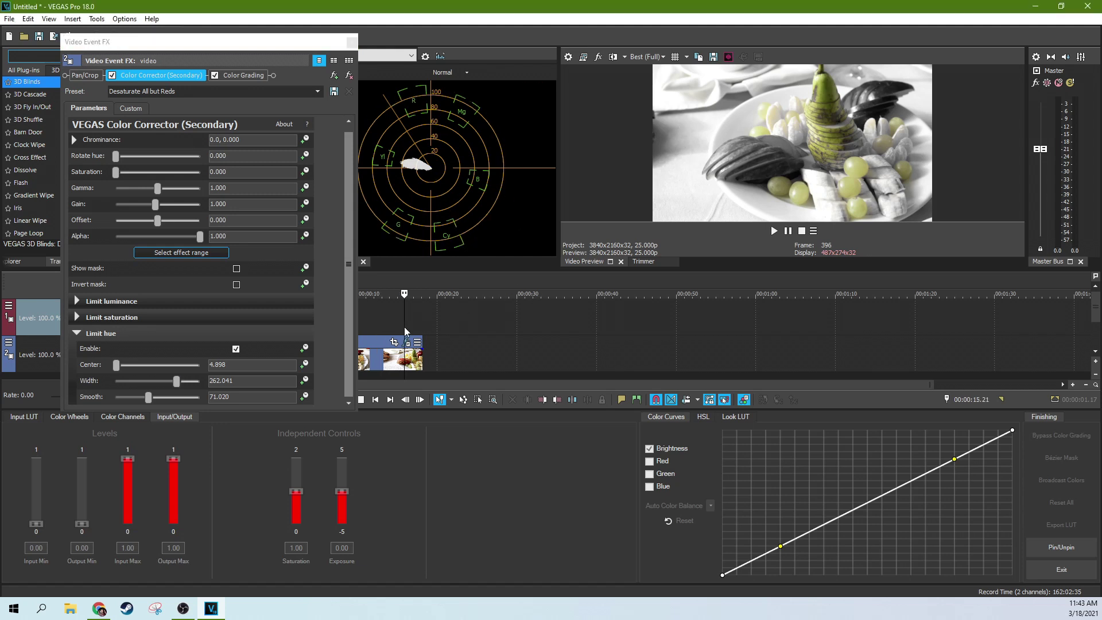
scroll(405, 326, up, 2)
click(407, 328)
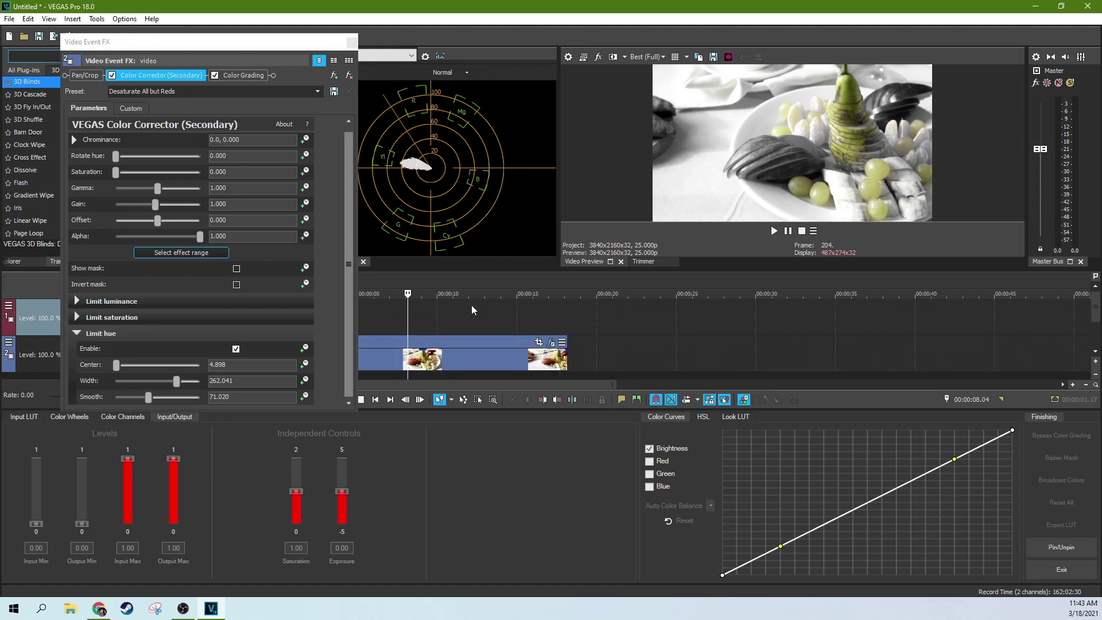
scroll(471, 310, down, 2)
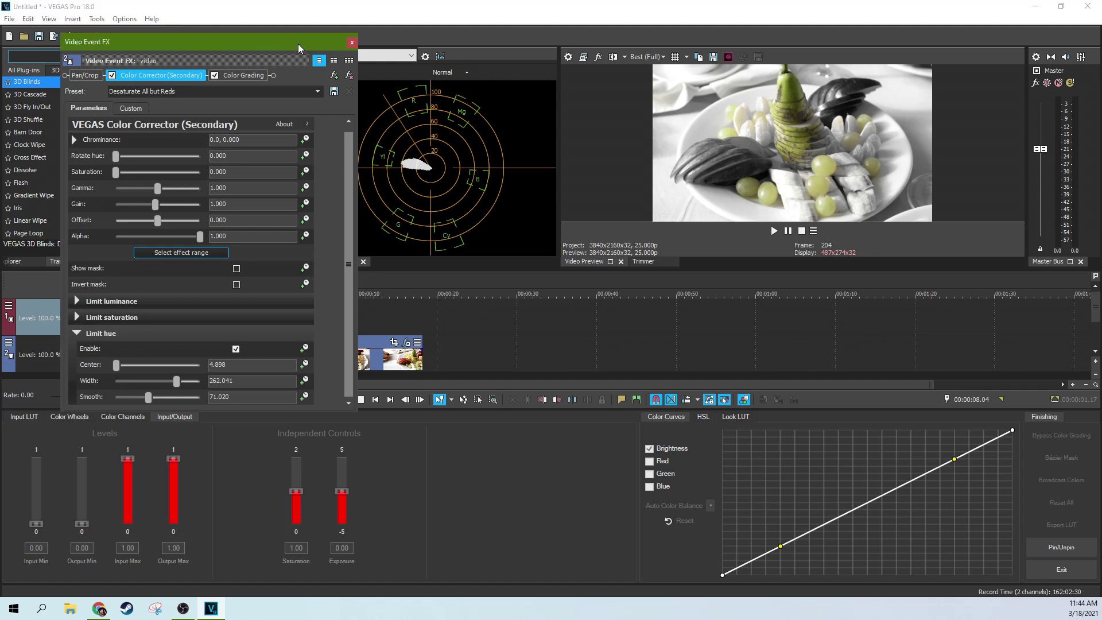
drag(298, 44, 646, 100)
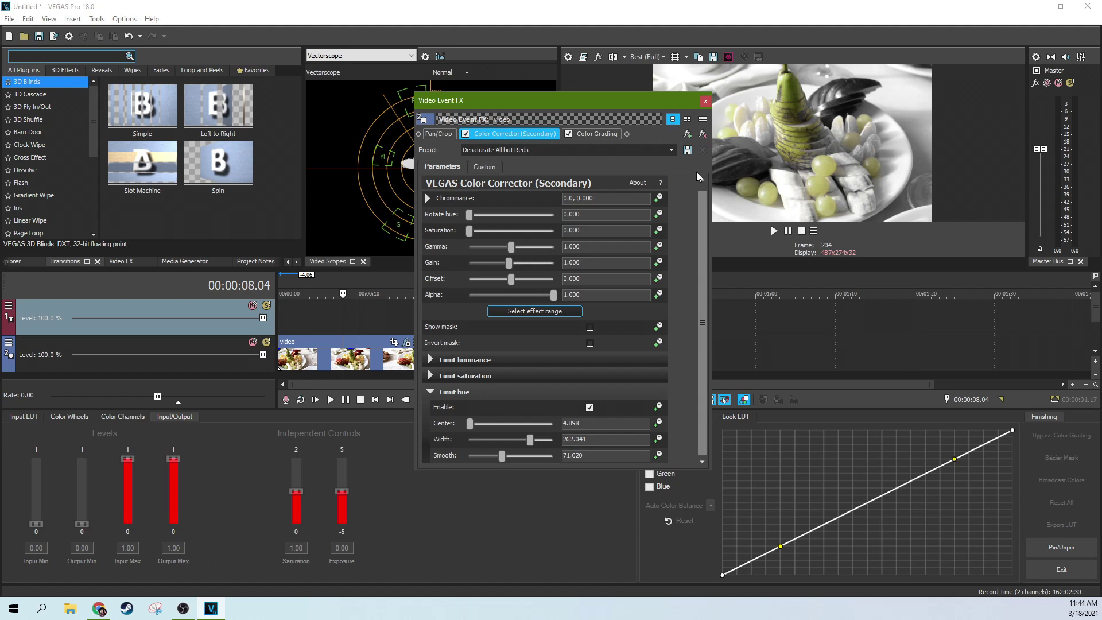
- Reapply the 'Desaturate All but Reds' preset in the clip's colour corrector
click(706, 101)
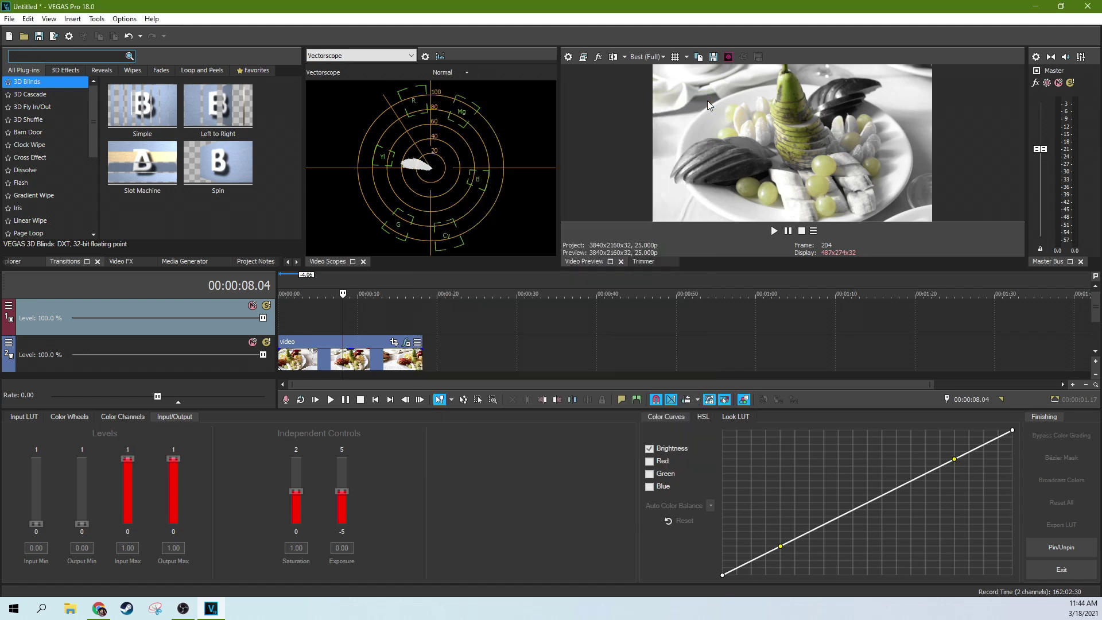
click(407, 342)
click(670, 150)
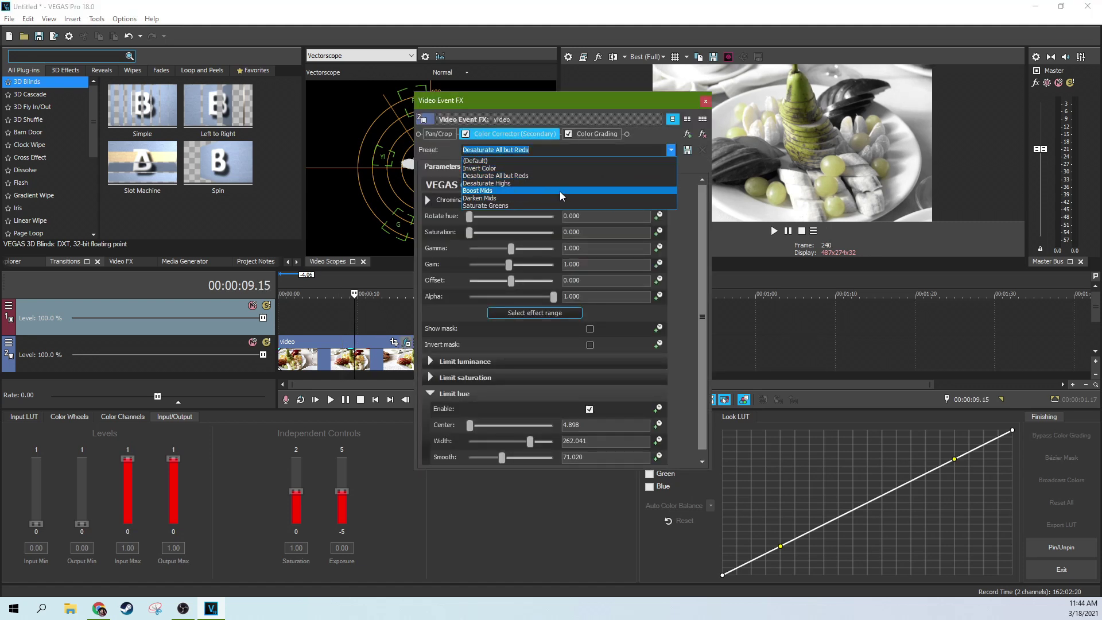
click(550, 175)
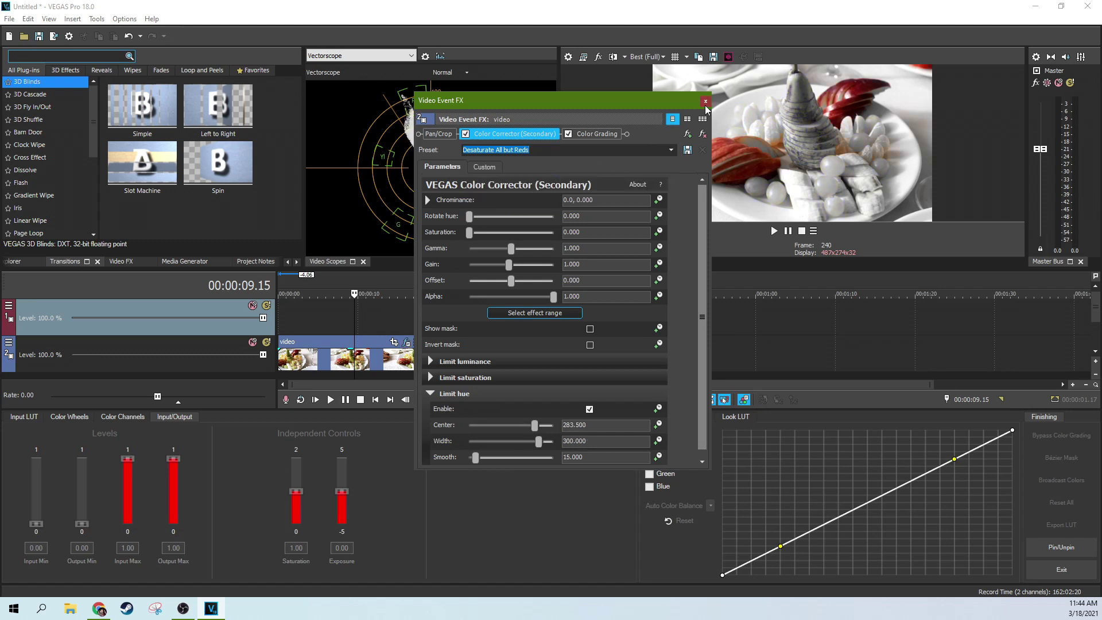
- Widen Limit hue Width to 320.816 and close the effect settings window
click(705, 102)
click(407, 342)
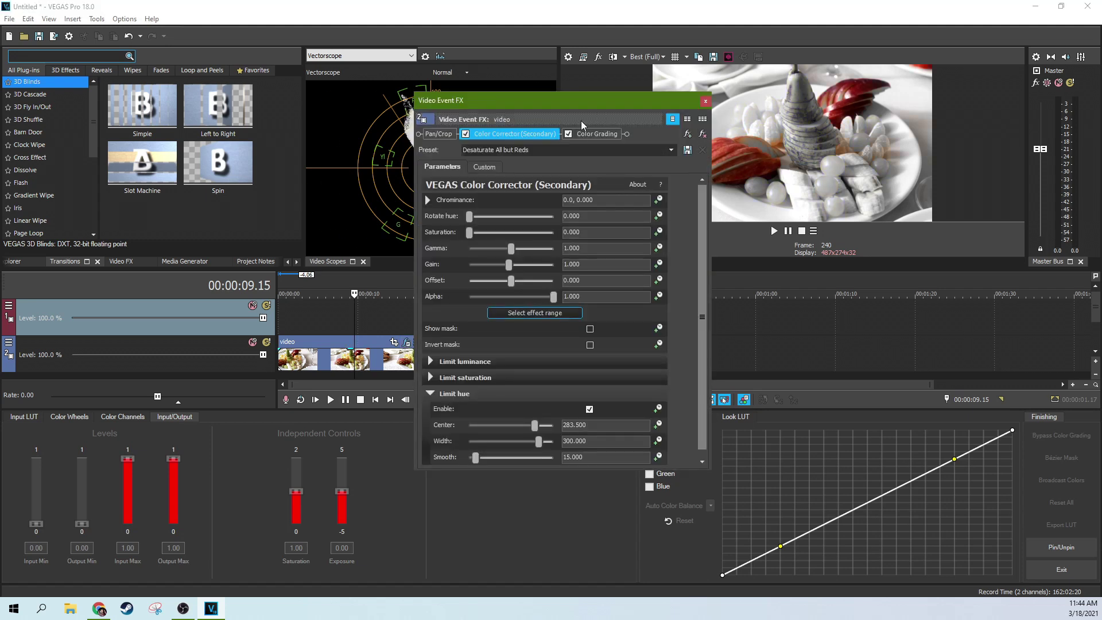
drag(584, 105, 459, 76)
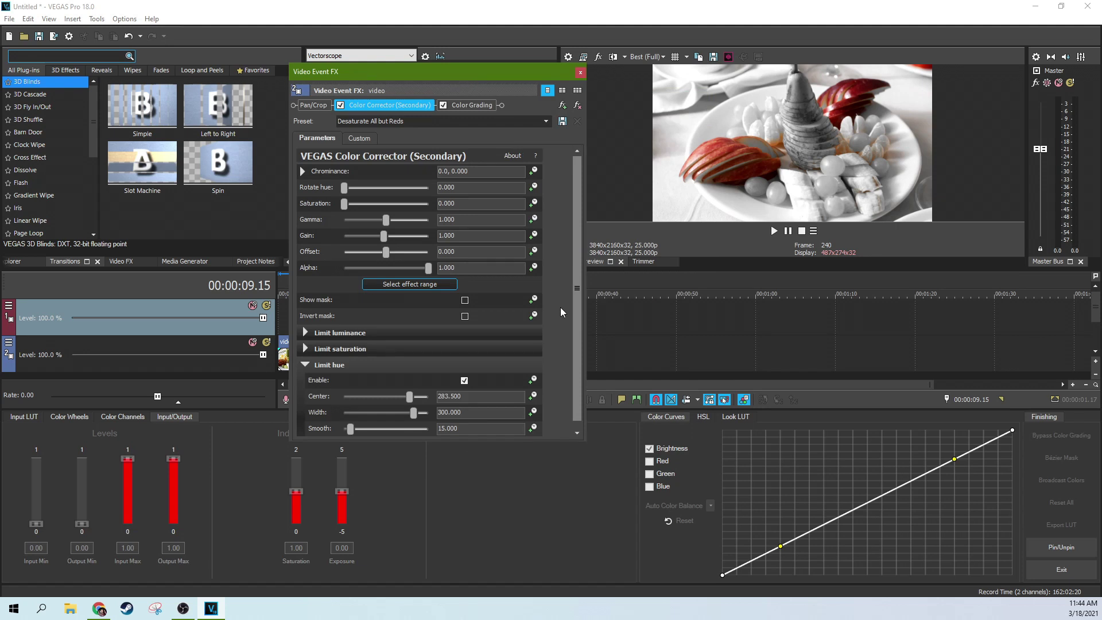
drag(415, 413, 421, 415)
click(579, 73)
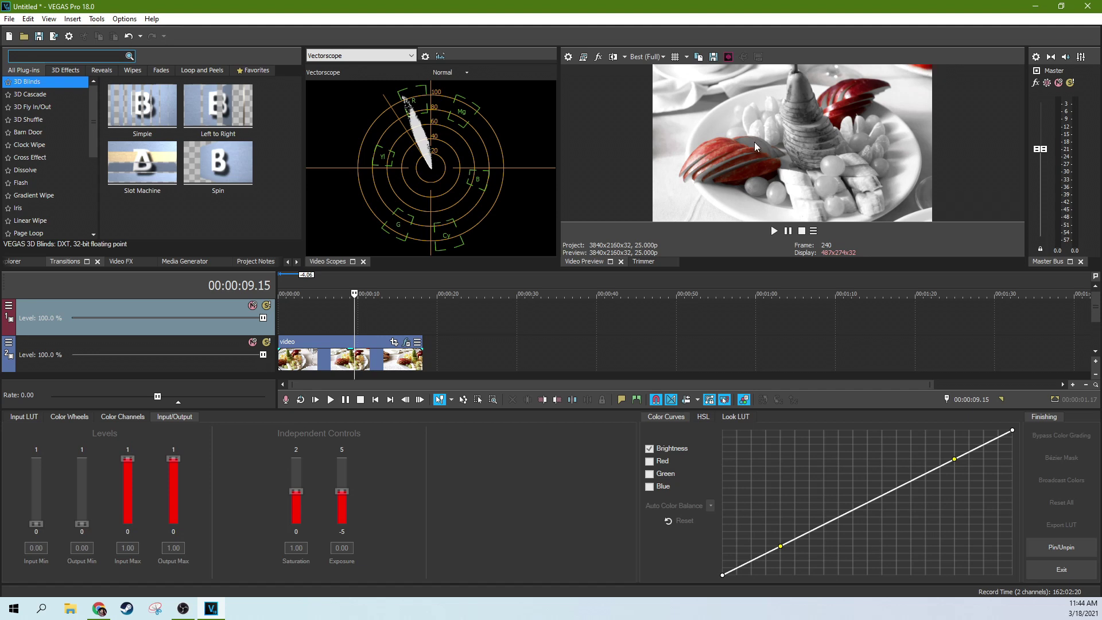
- Review the clip near its start, 17 s and 10 s, then filter Video FX by 'b' at 00:00:08.00
click(289, 328)
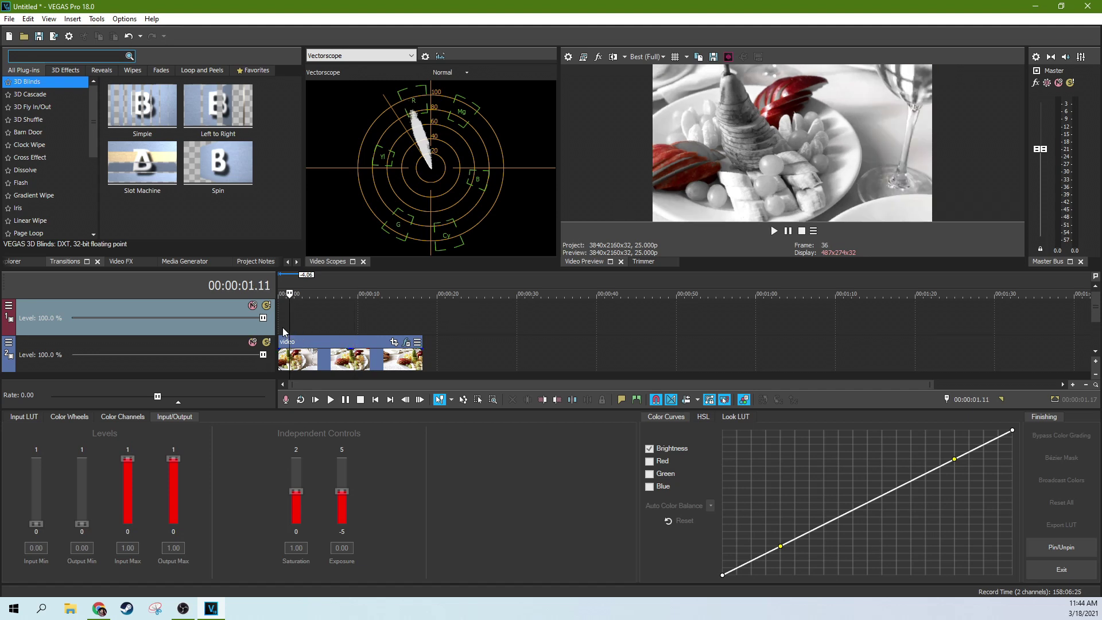
click(417, 324)
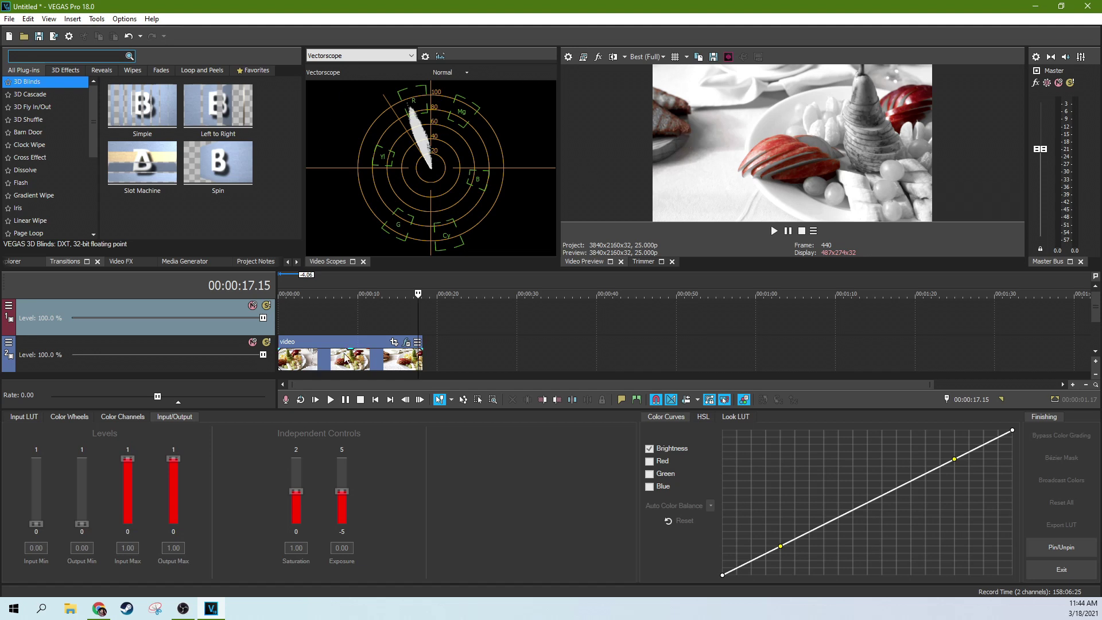
click(359, 331)
click(342, 324)
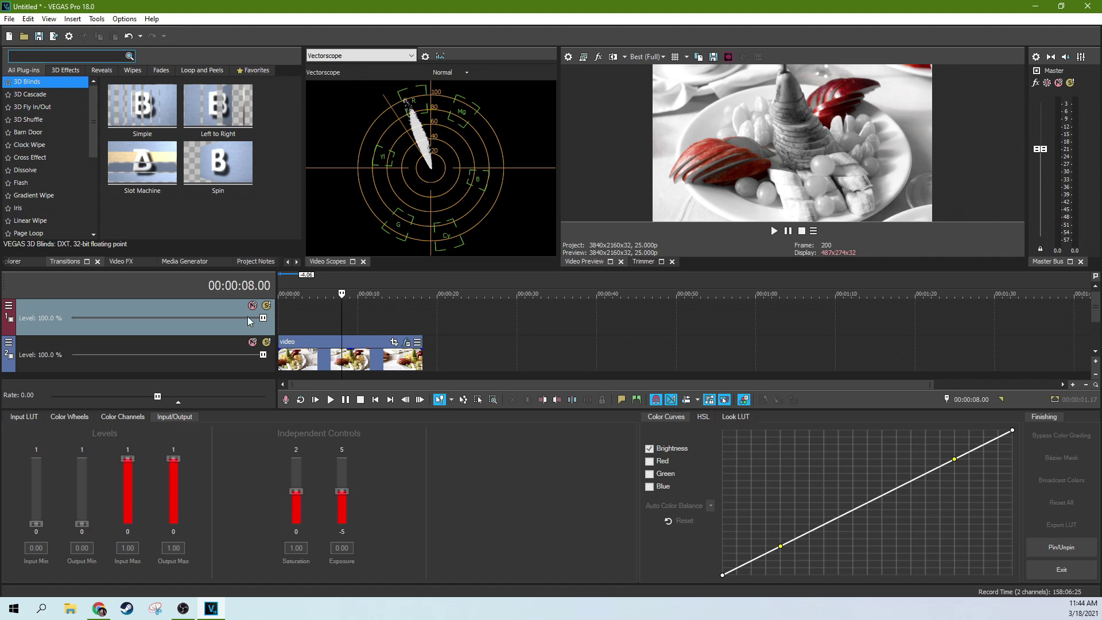
click(114, 263)
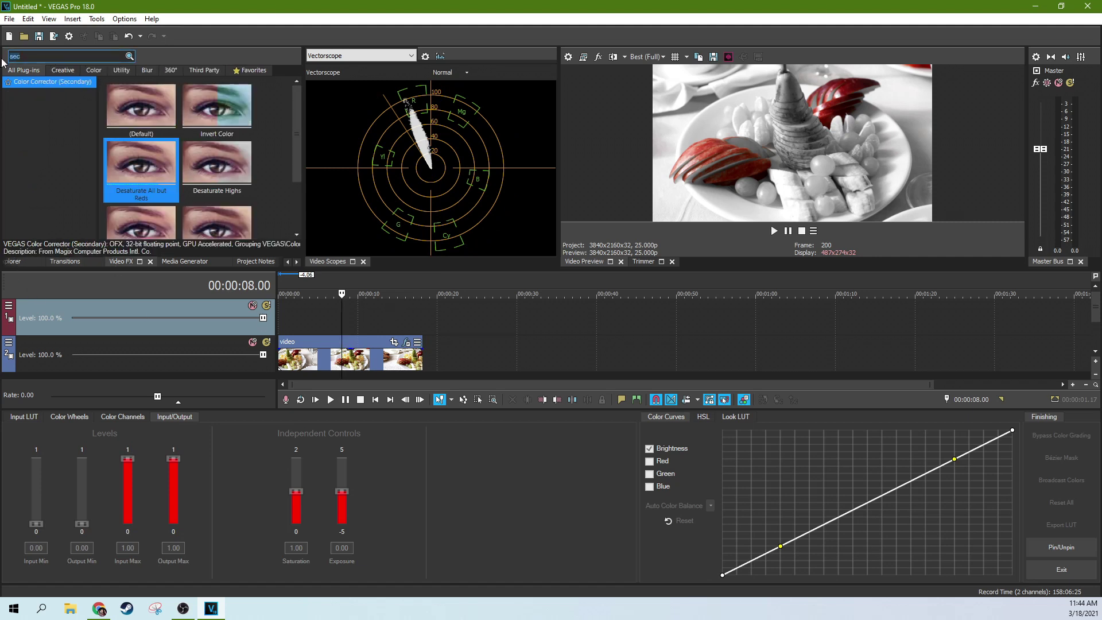
text(b)
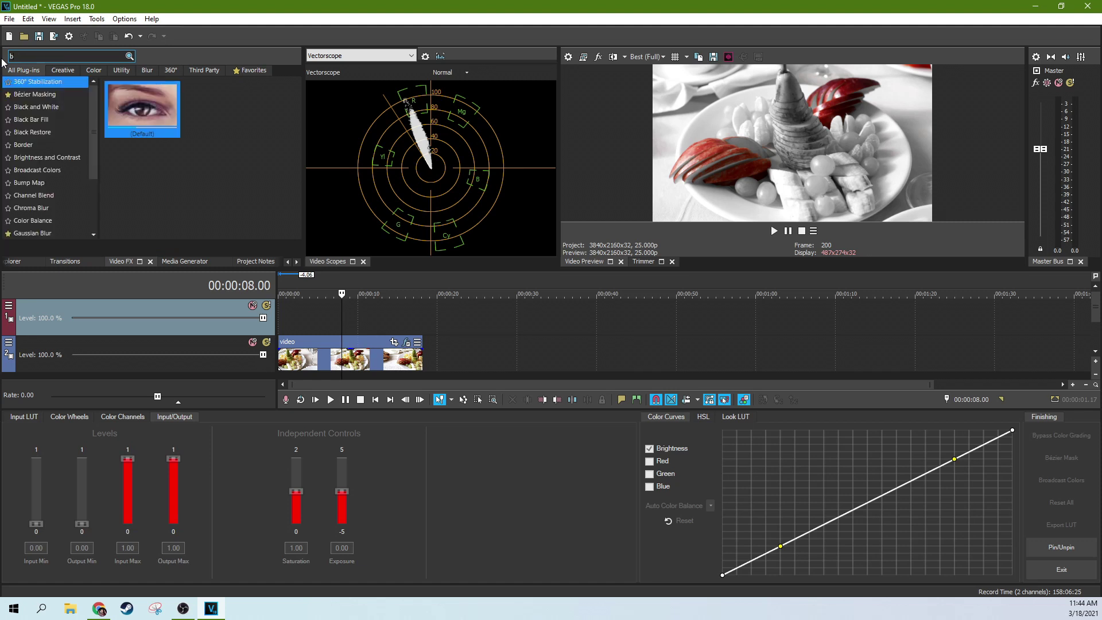
- Drop the Bézier Masking Circle preset on the clip, undo the stray rotation, and widen it into an oval
click(33, 95)
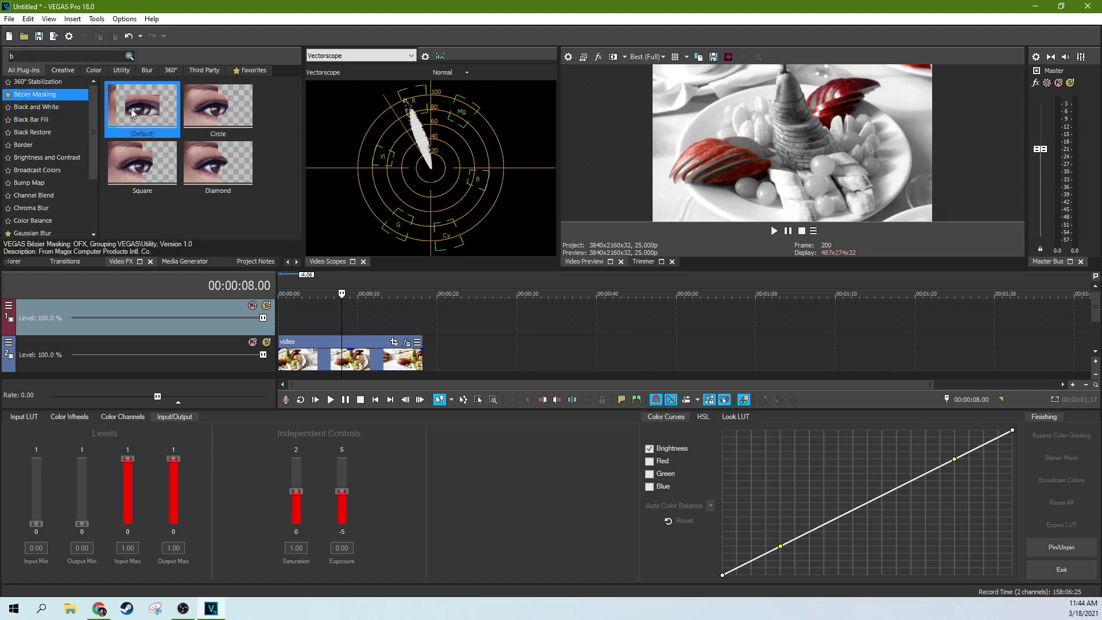
drag(218, 109, 412, 337)
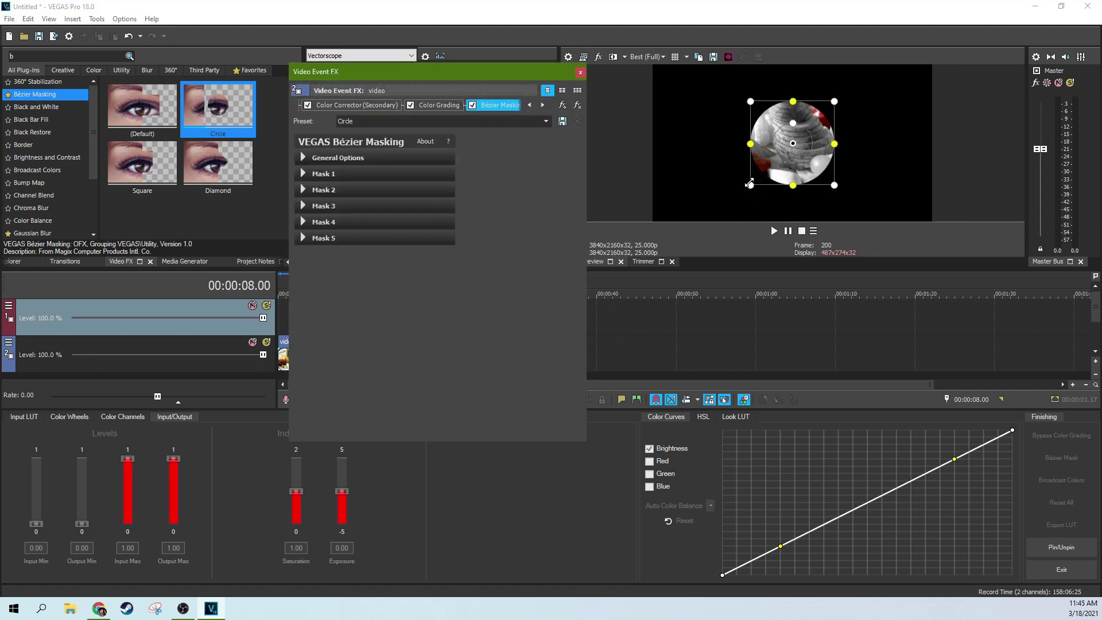
click(338, 157)
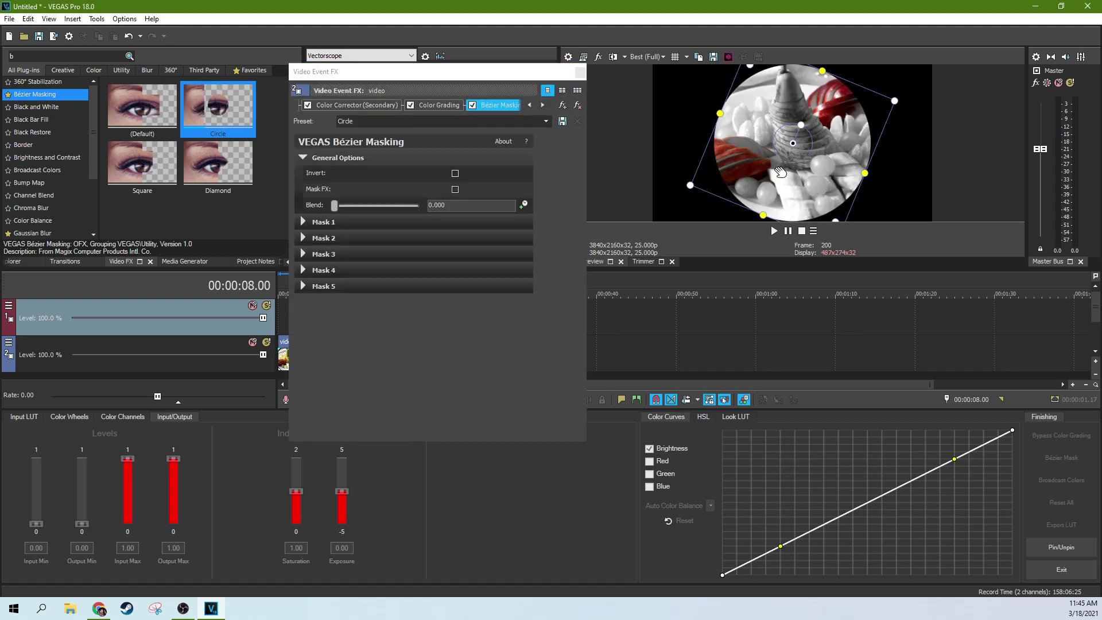
key(ctrl+z)
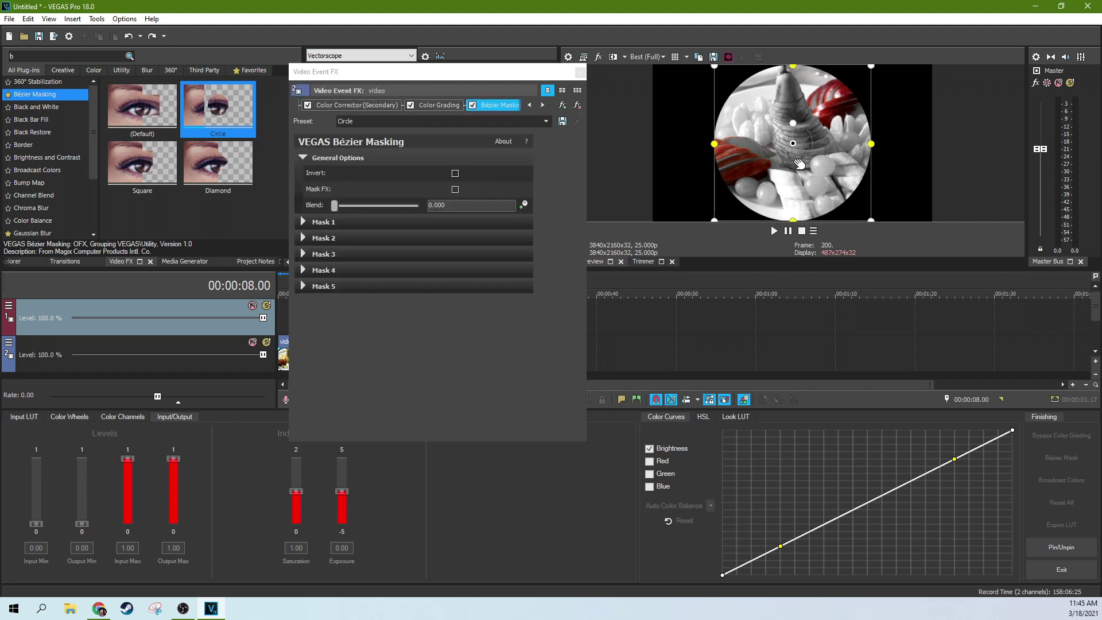
drag(712, 144, 679, 144)
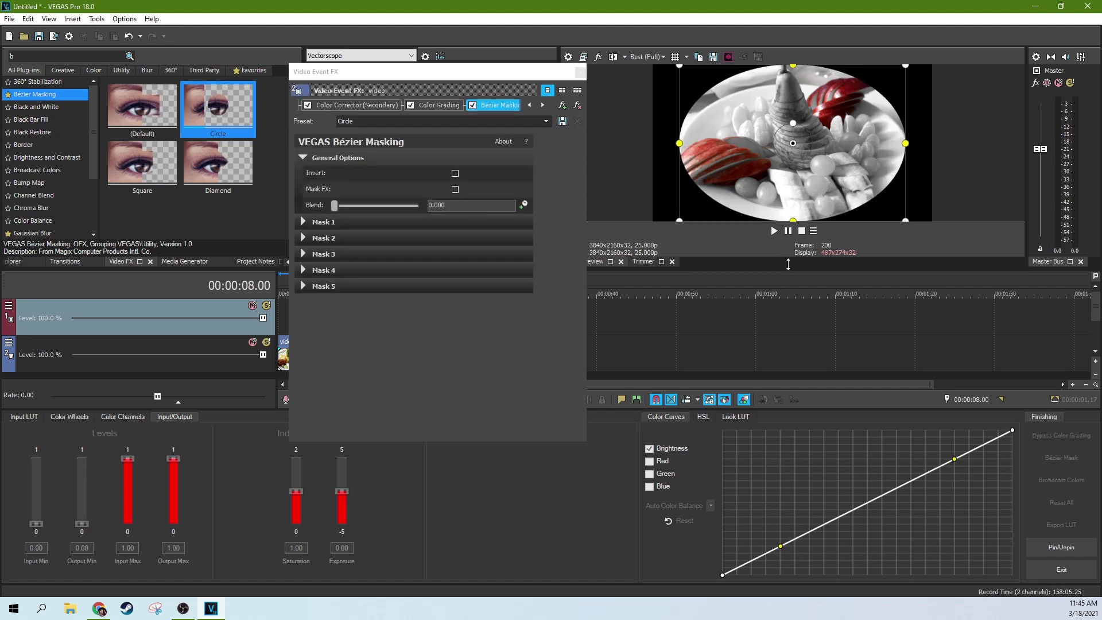
mouse_move(901, 143)
mouse_down()
mouse_move(929, 143)
mouse_move(907, 143)
mouse_up()
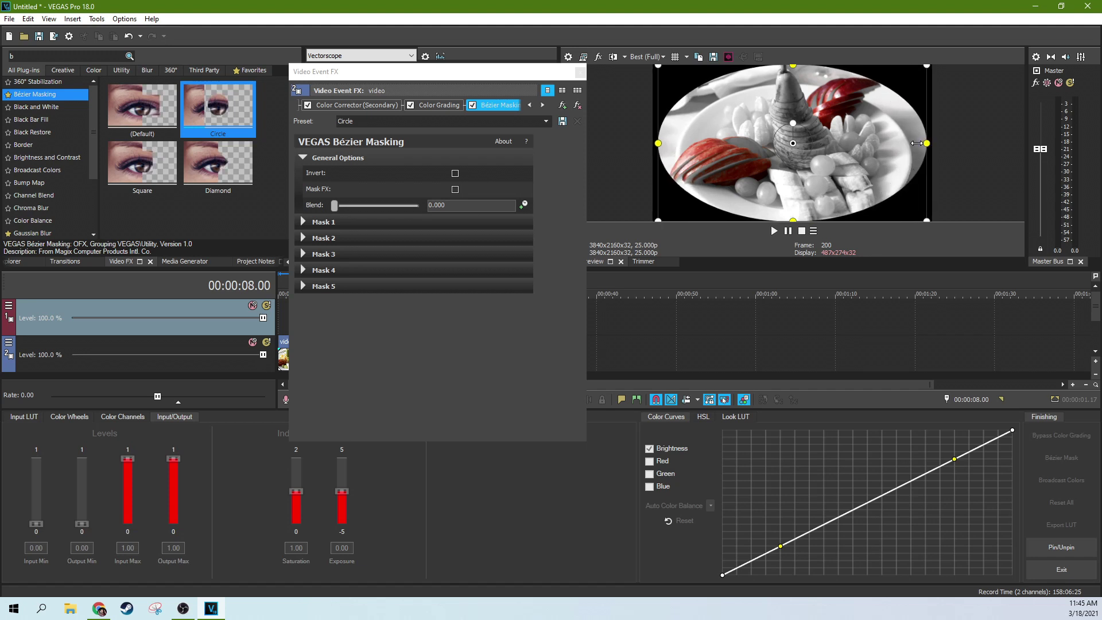
- Set Mask 1's feather style to Out with feather 16.667, and enable Location animation
click(323, 222)
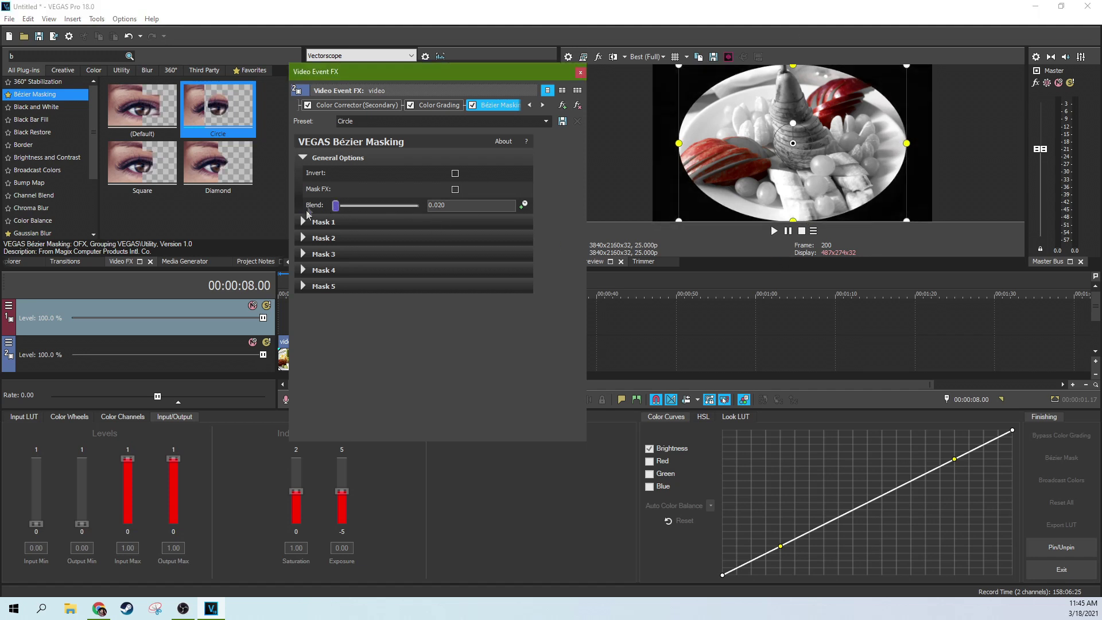
click(379, 350)
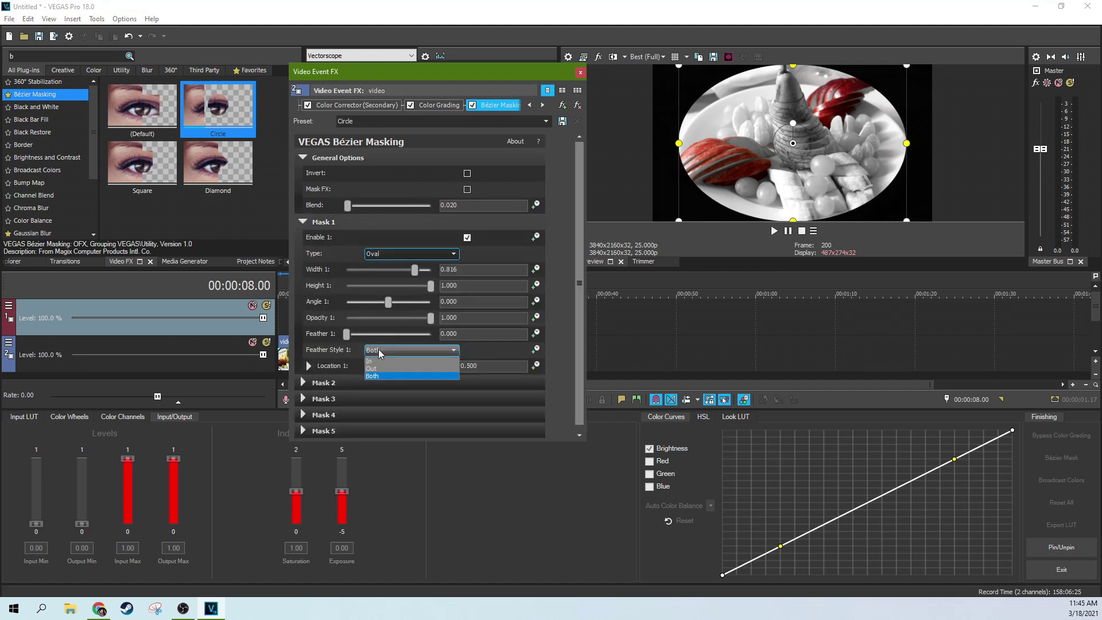
click(376, 369)
drag(346, 334, 376, 339)
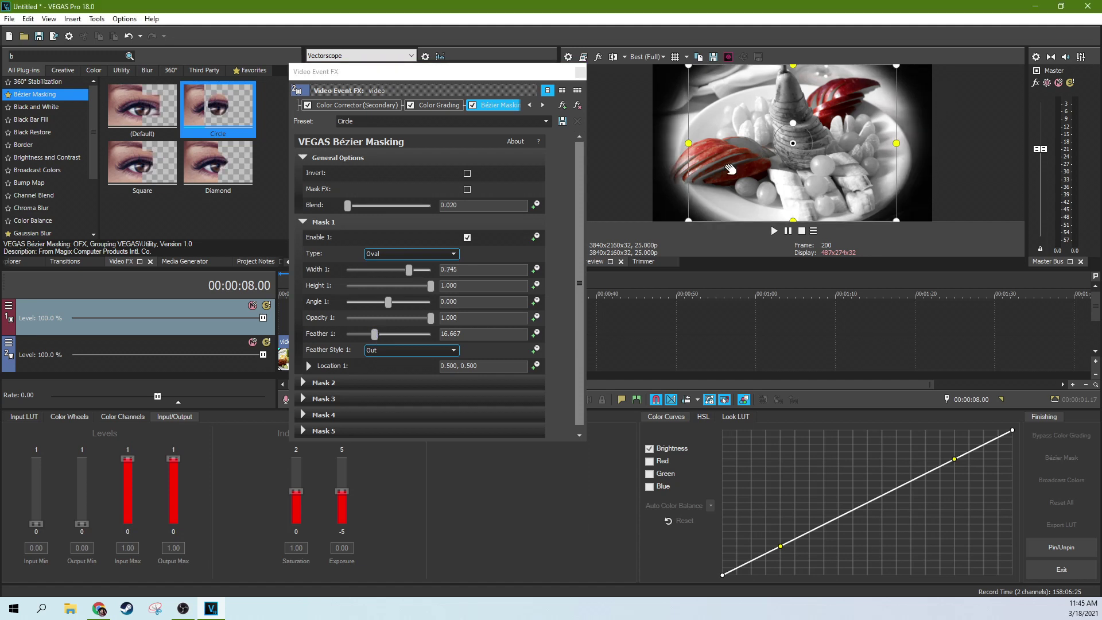
click(535, 365)
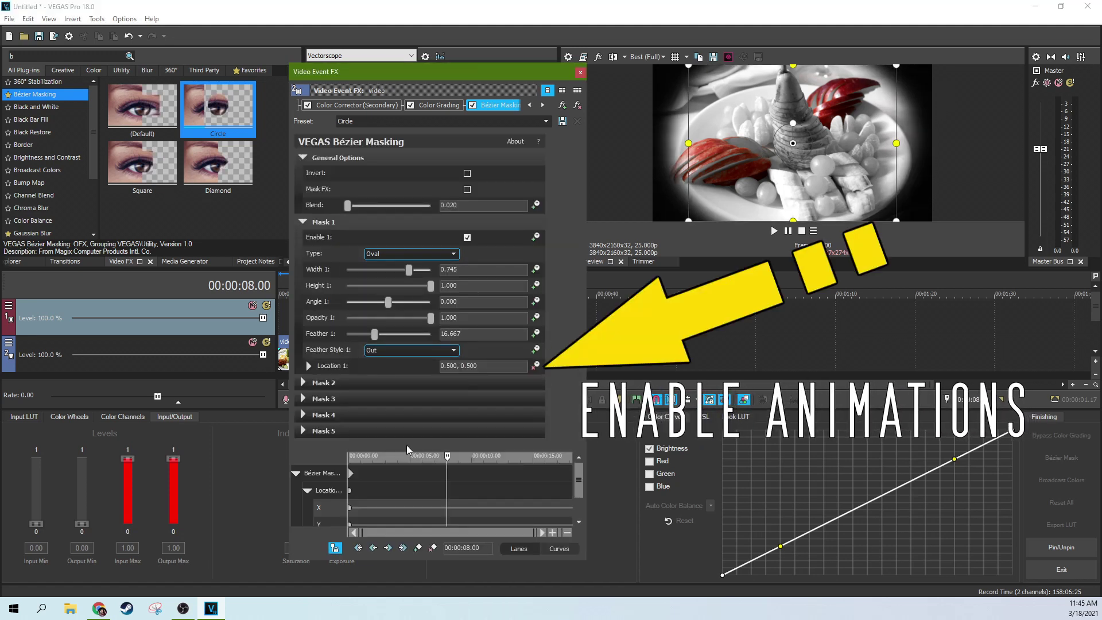
- Sync the keyframe timeline, then shift the mask centre left onto the plate at the first frame
click(335, 548)
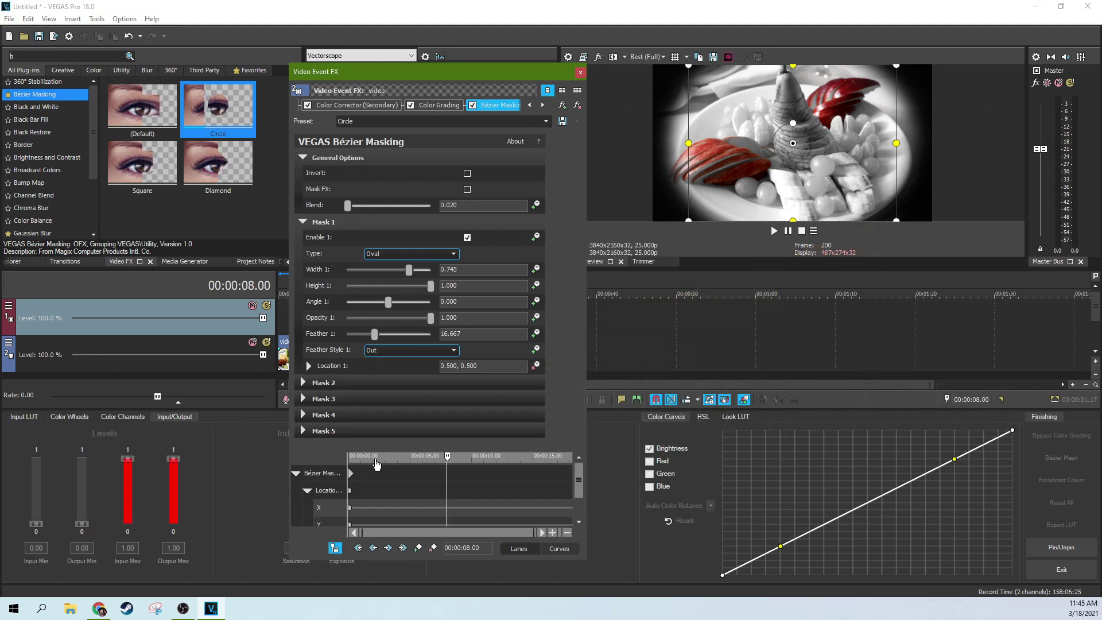
drag(449, 466, 323, 472)
click(323, 472)
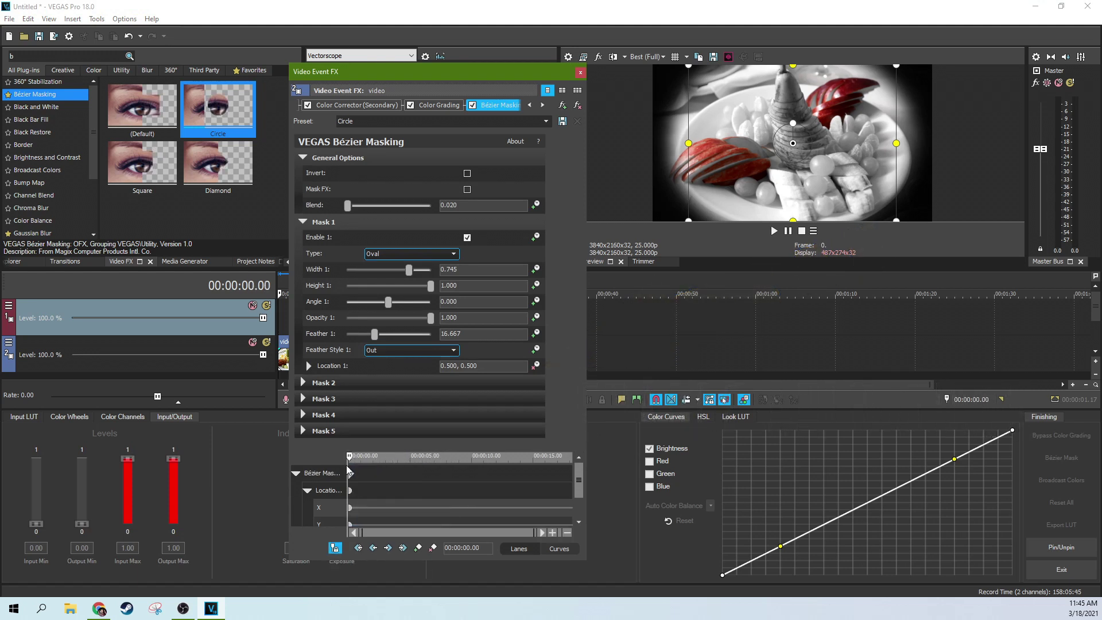
drag(800, 153, 731, 164)
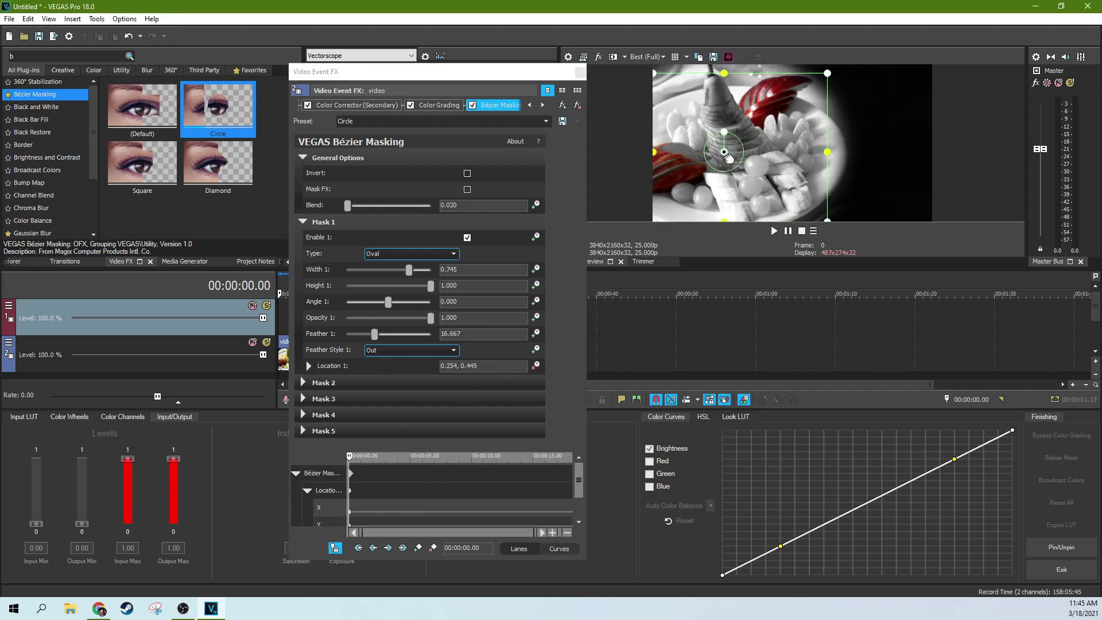
- Add Location keyframes at 5.12 and about 13 seconds so the mask follows the plate to 17.17
drag(350, 457, 416, 457)
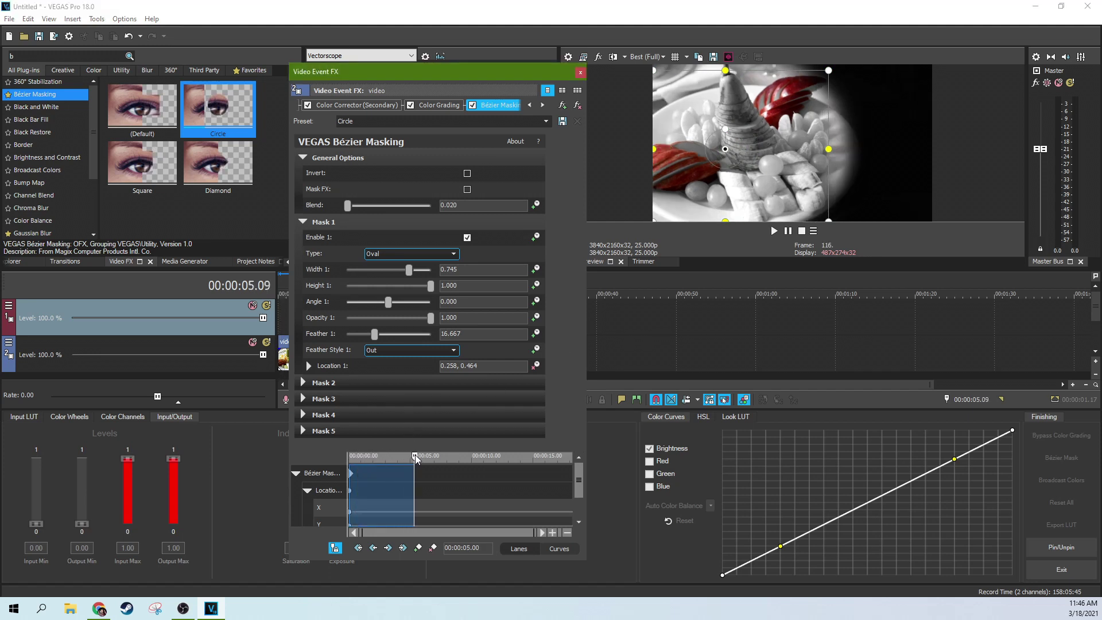
click(416, 457)
drag(734, 151, 779, 150)
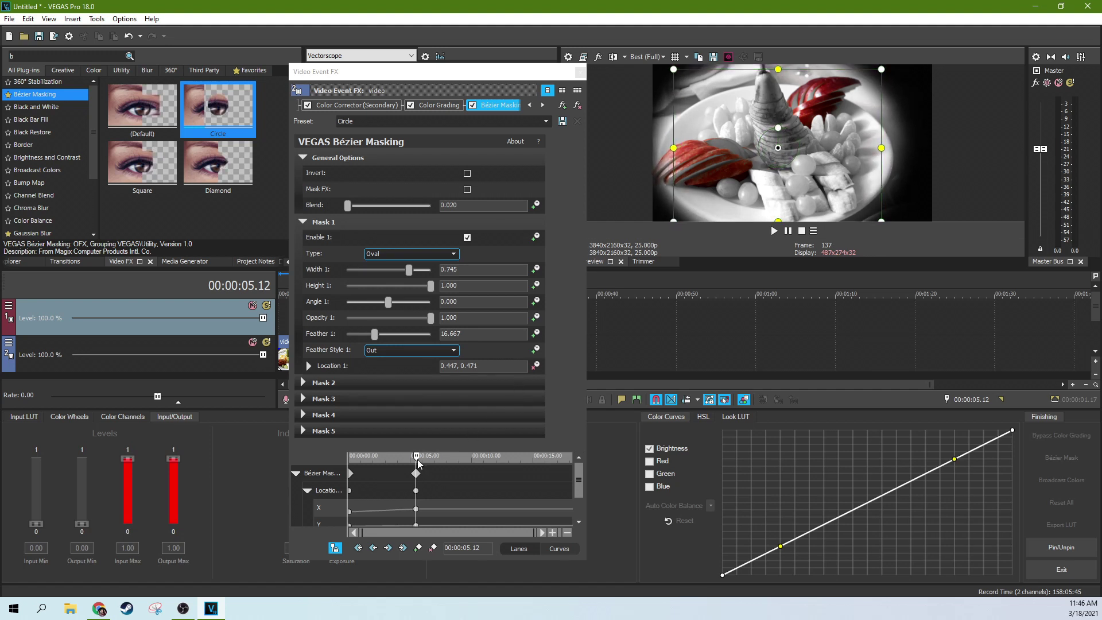
drag(417, 458, 516, 458)
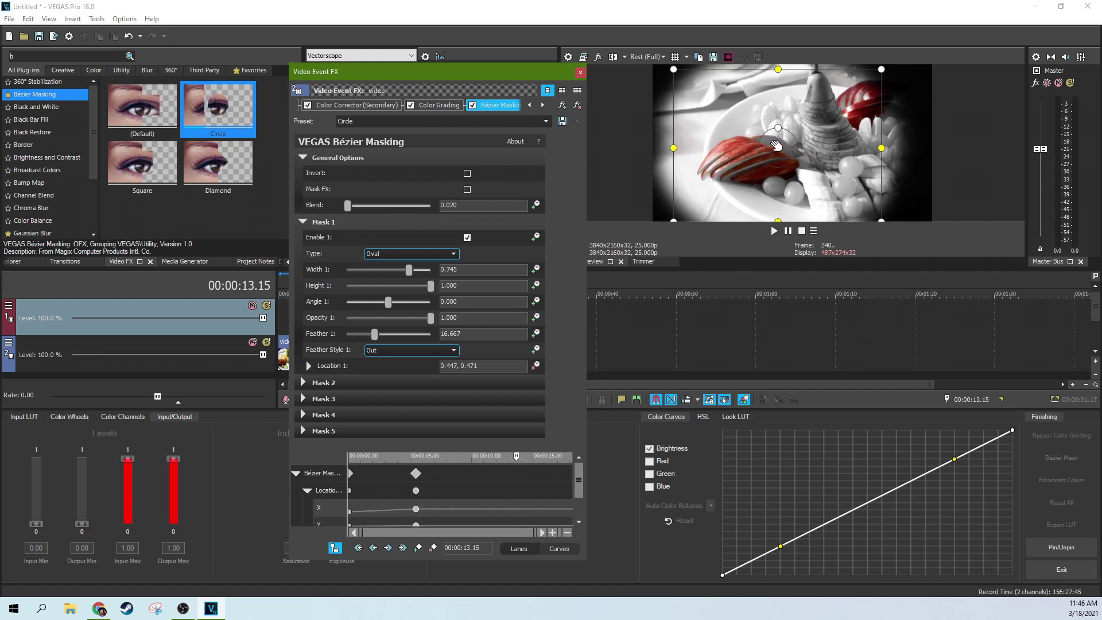
drag(776, 146, 839, 153)
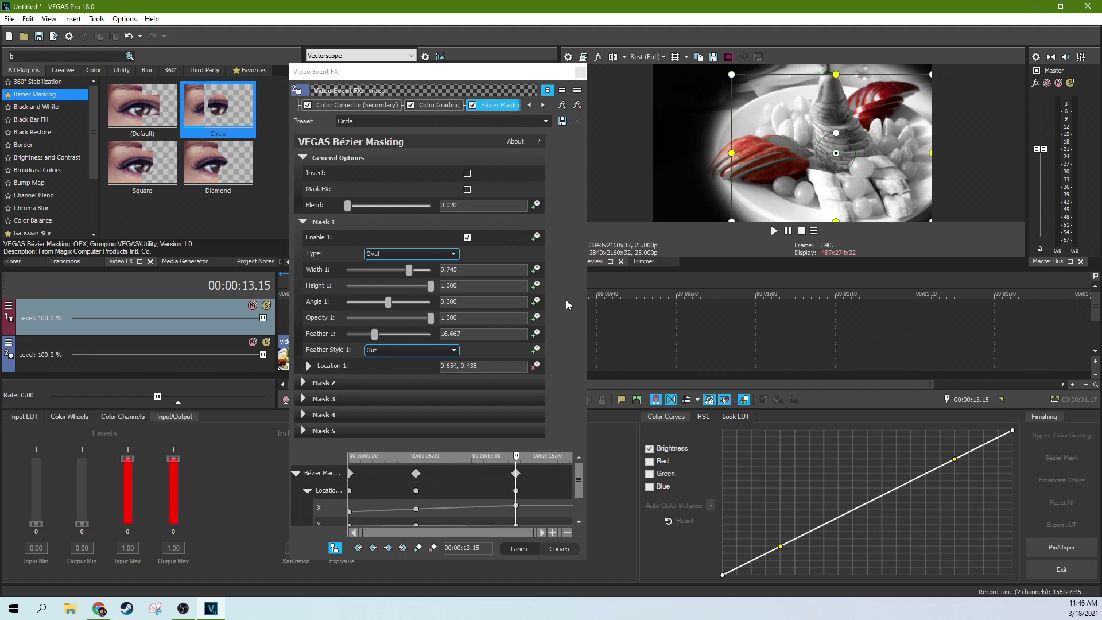
drag(516, 457, 566, 456)
click(599, 100)
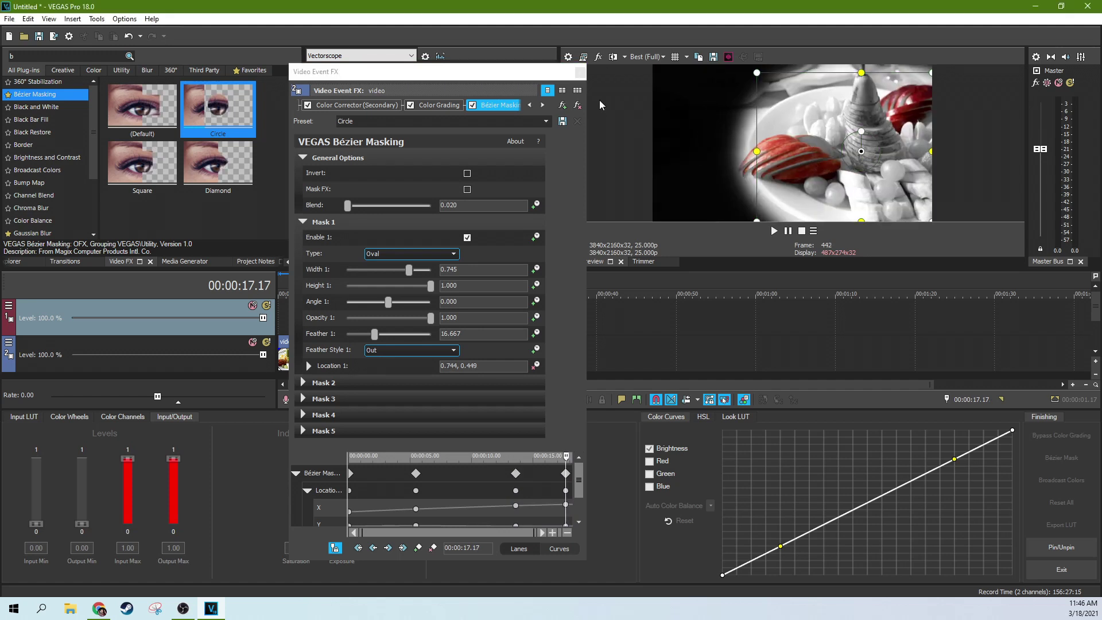
- Close the mask settings and move the masked clip from track 2 up to track 1
click(580, 72)
click(361, 351)
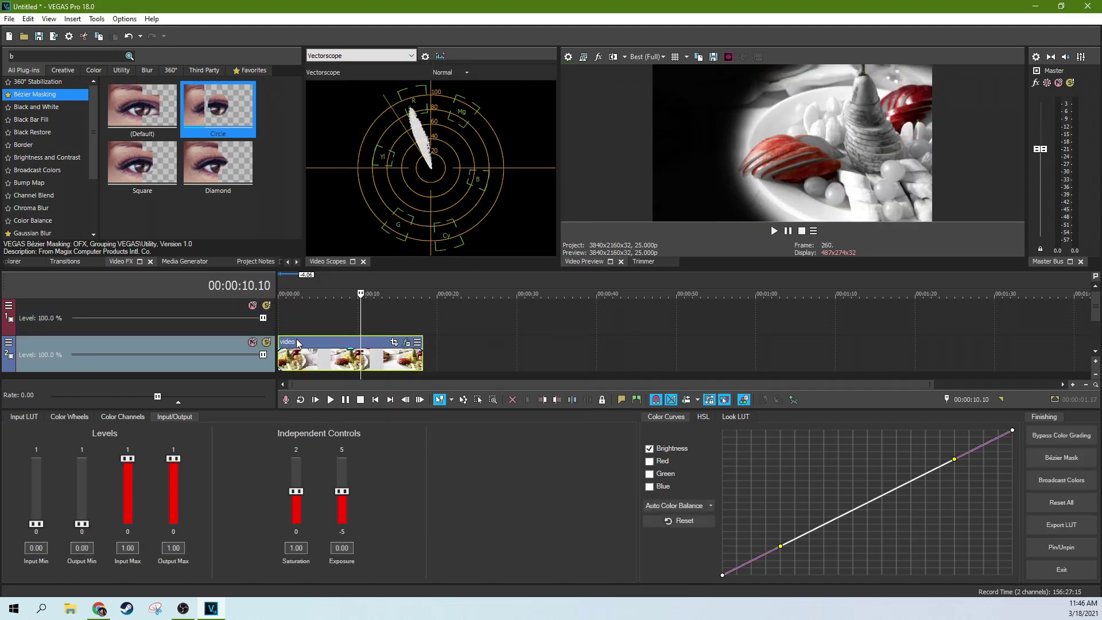
drag(296, 344, 314, 324)
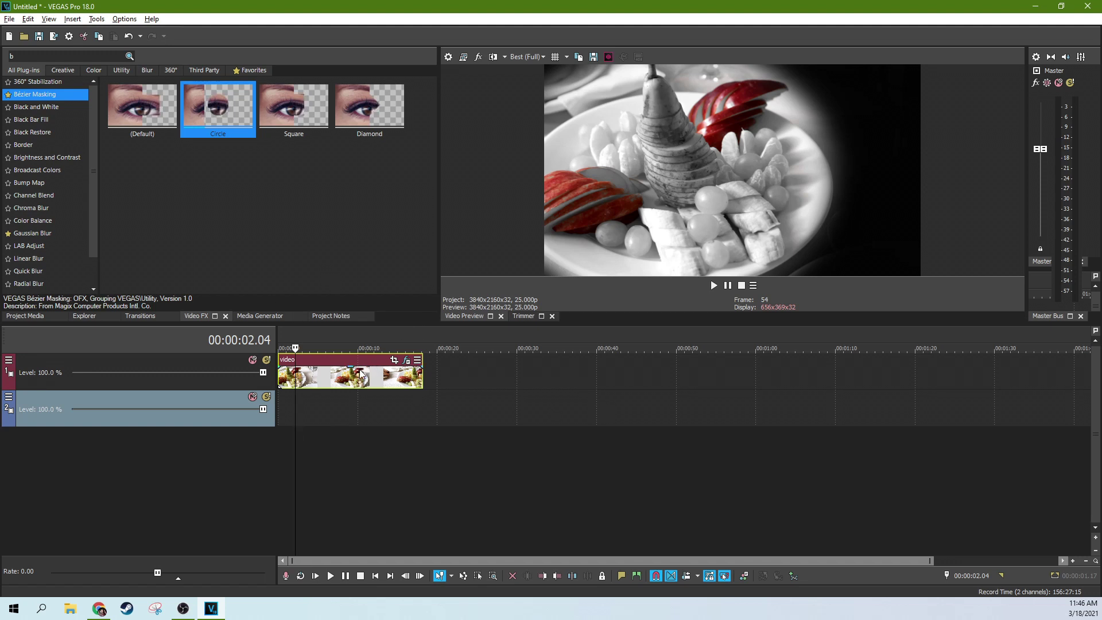
- Copy the clip down onto track 2 and open the duplicate's event effects
click(347, 388)
click(324, 383)
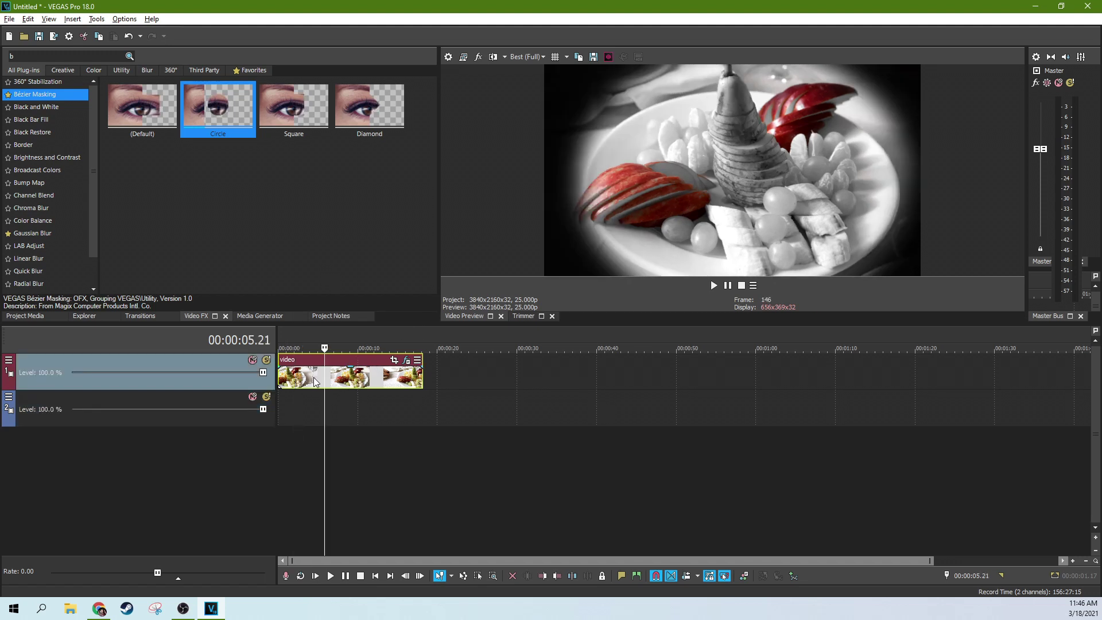
drag(315, 382, 337, 408)
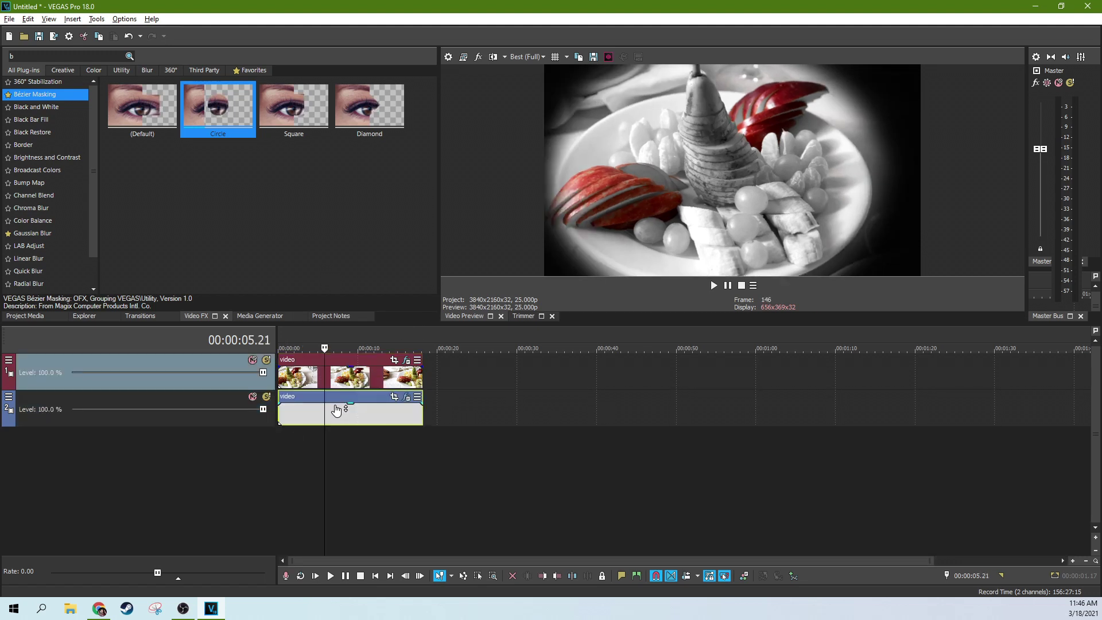
click(370, 431)
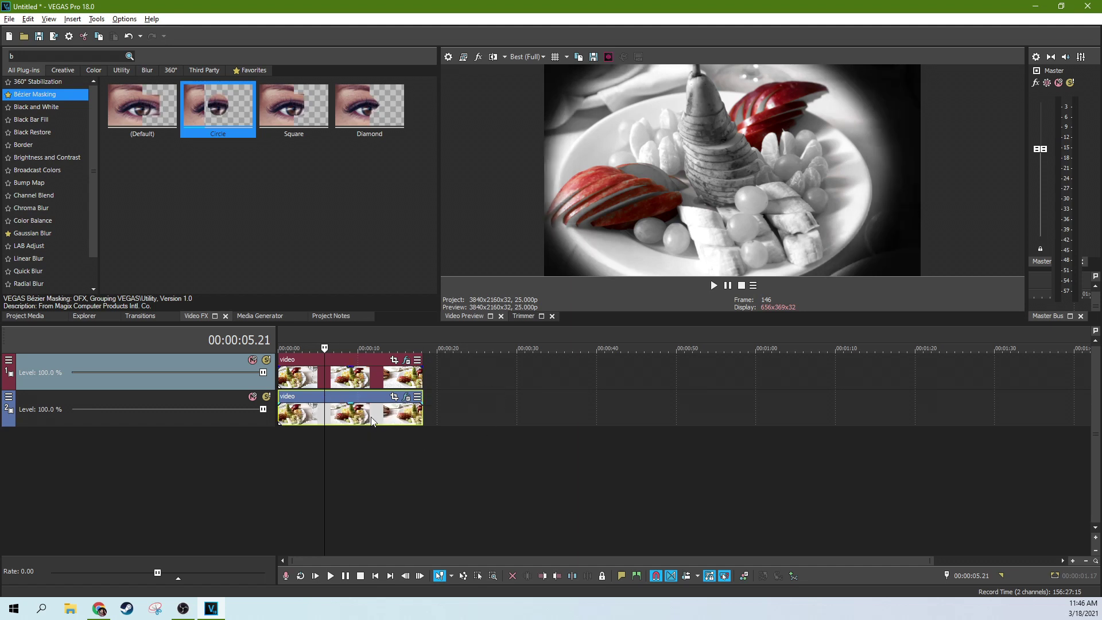
click(370, 416)
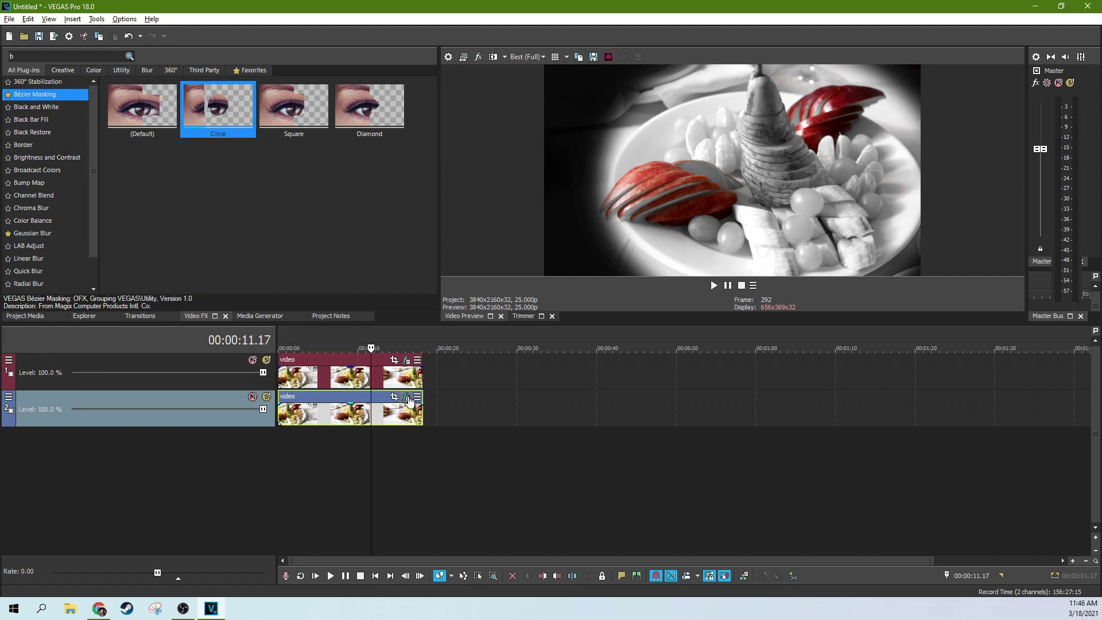
click(408, 398)
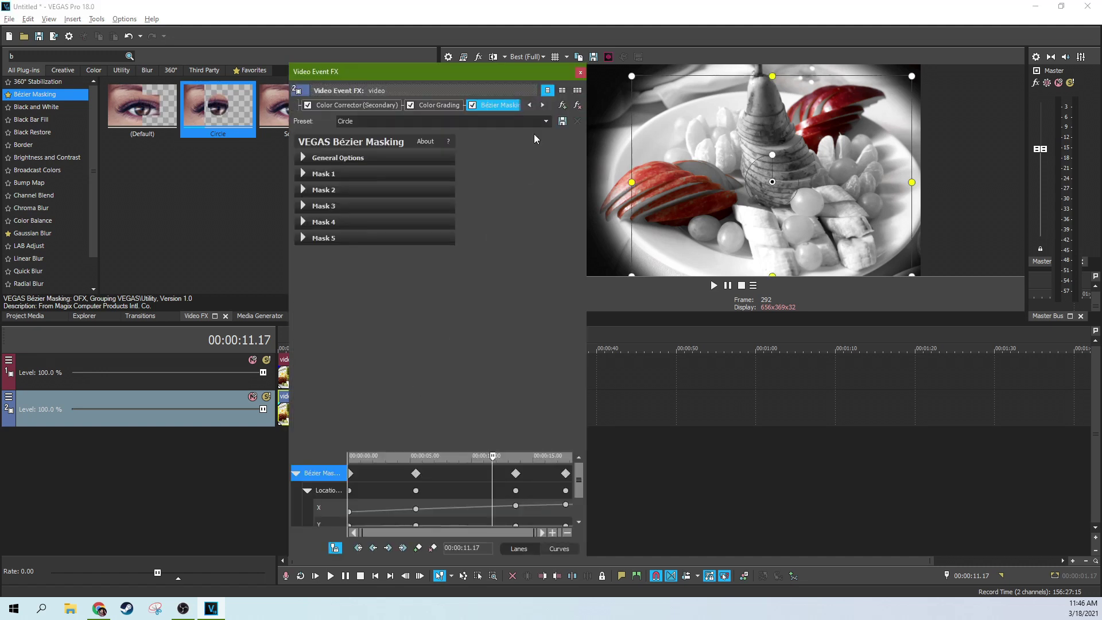
- Delete Bézier Masking, Color Grading and Color Corrector (Secondary) from the lower clip's effect chain
click(578, 106)
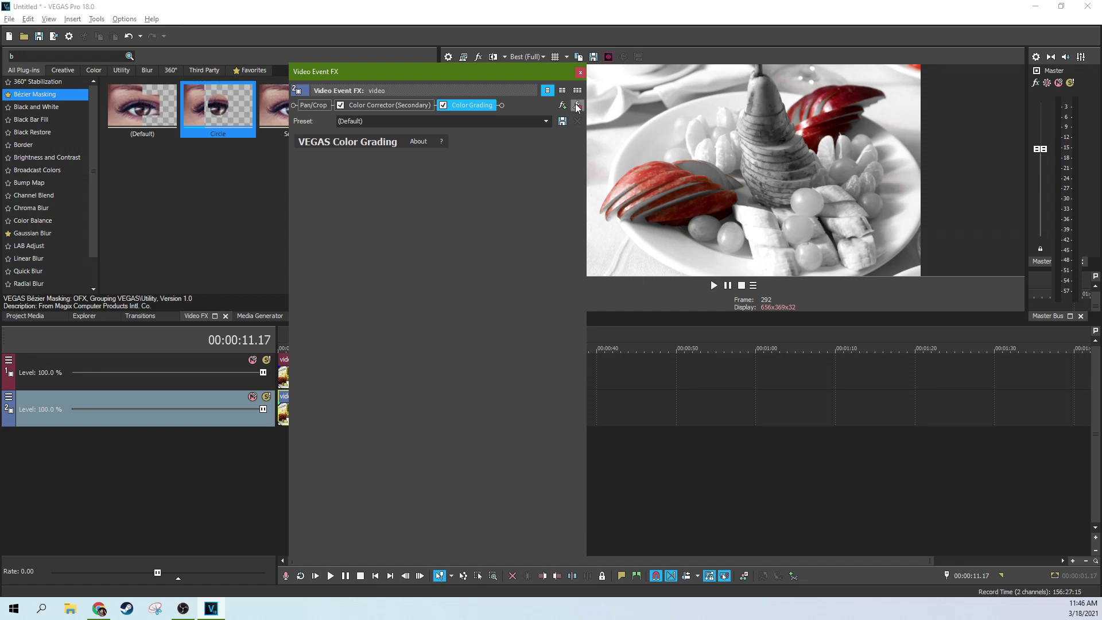
click(577, 105)
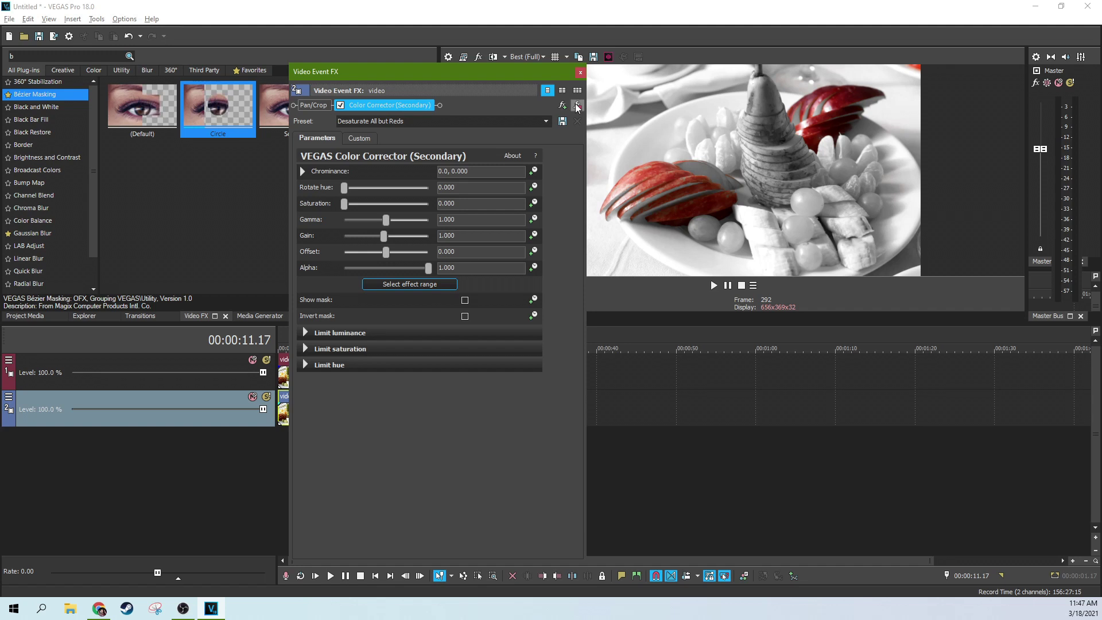
click(577, 107)
click(580, 72)
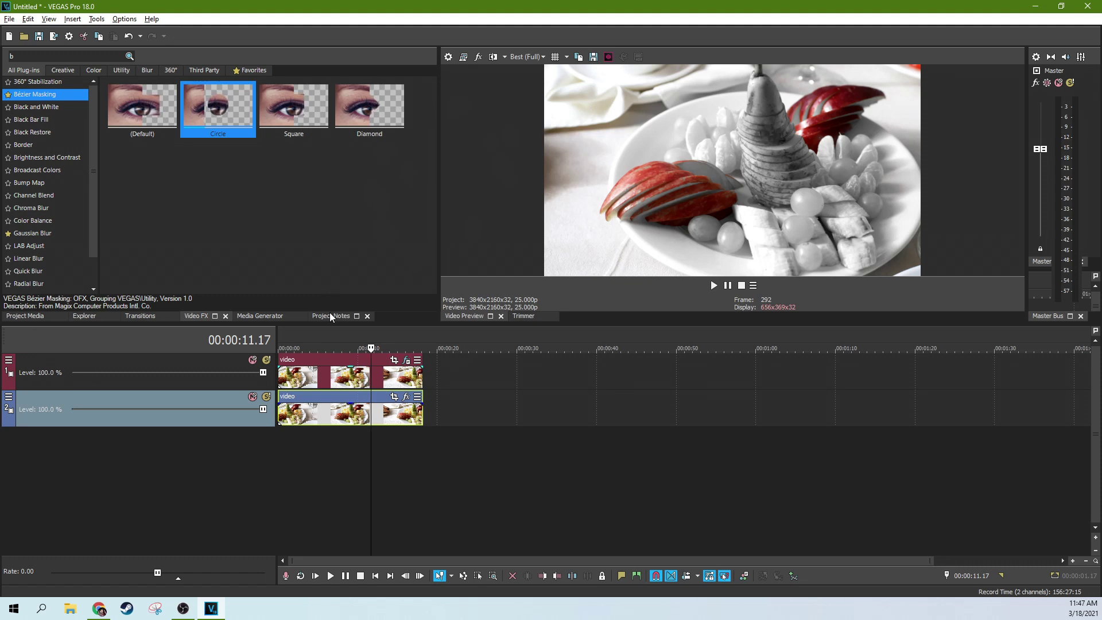
- Apply the 100% Black and White preset to the track 2 clip and play from the start
click(57, 107)
click(150, 164)
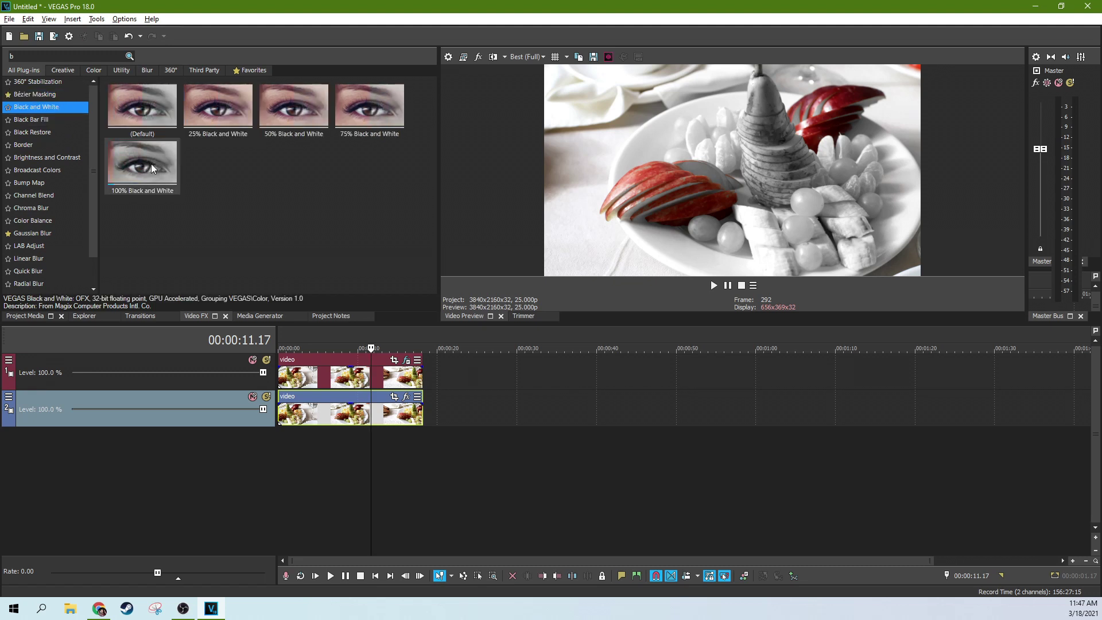
drag(279, 302, 338, 405)
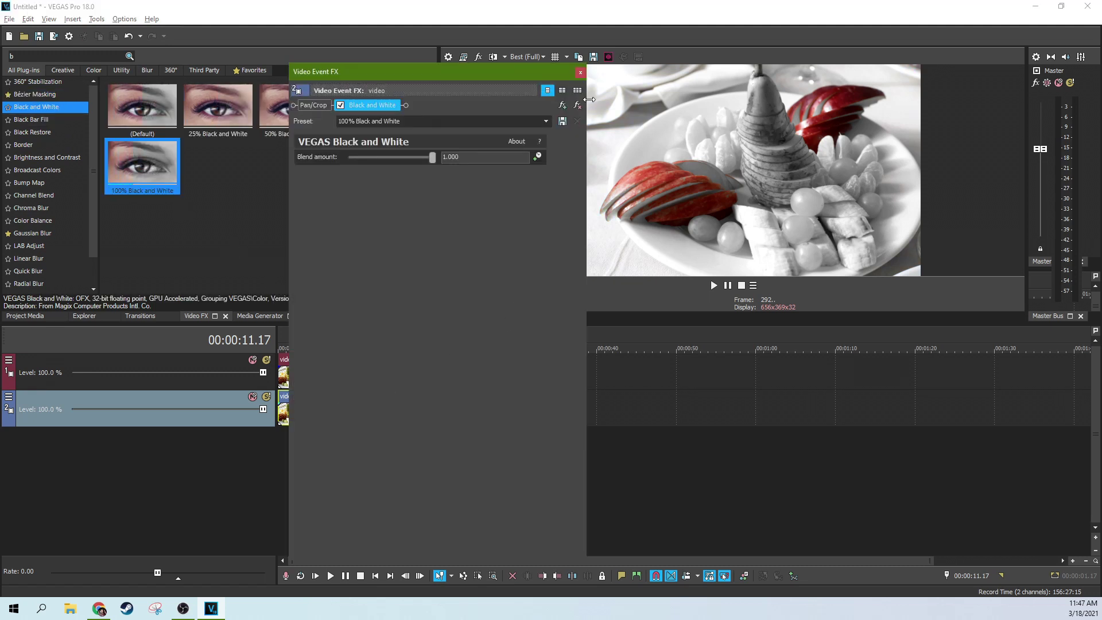
click(581, 72)
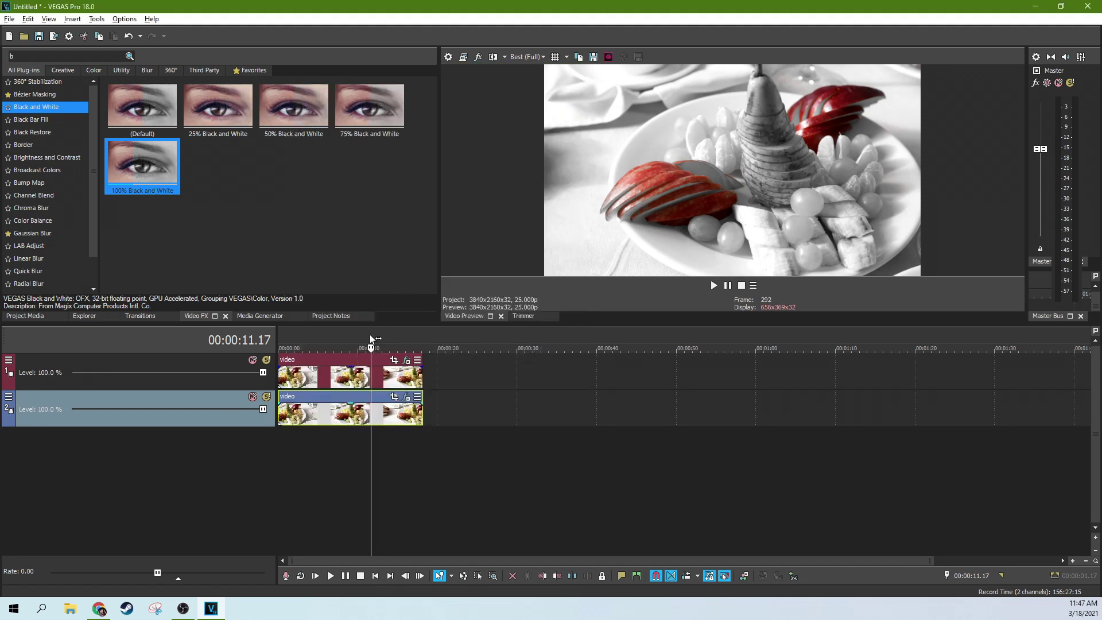
click(316, 575)
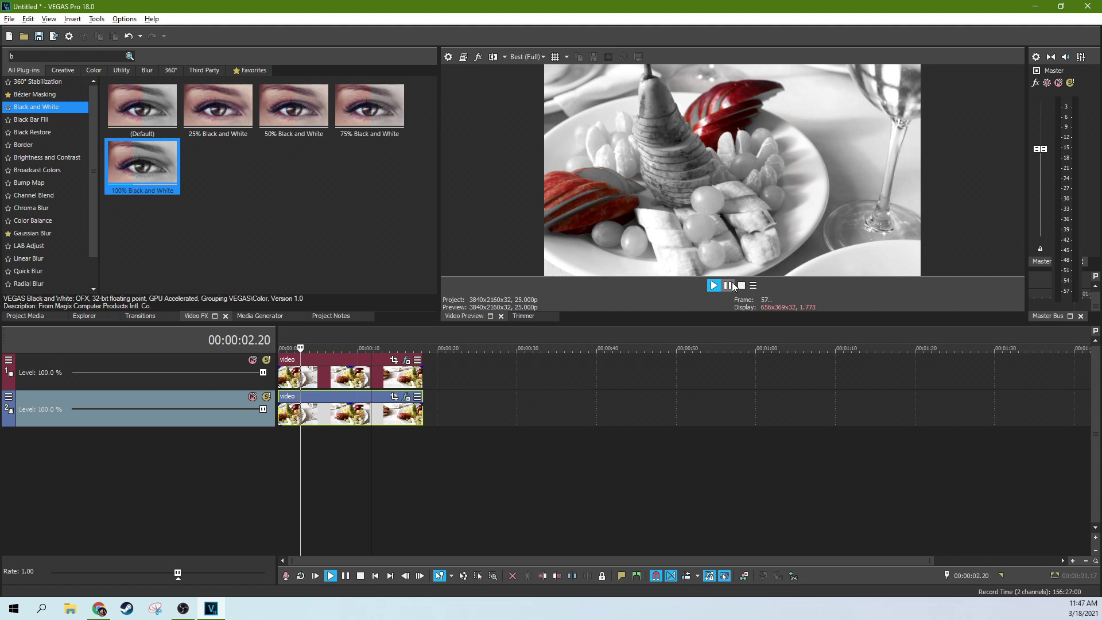
- Stop playback and set the preview quality to Best (Auto)
key(Return)
click(356, 376)
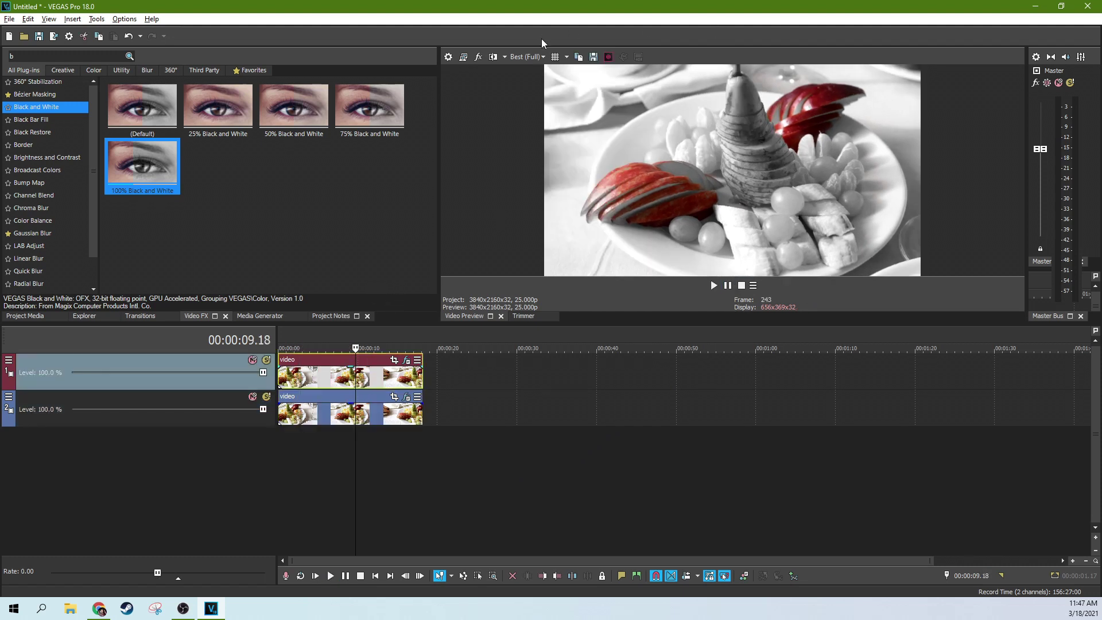
click(539, 56)
mouse_move(536, 107)
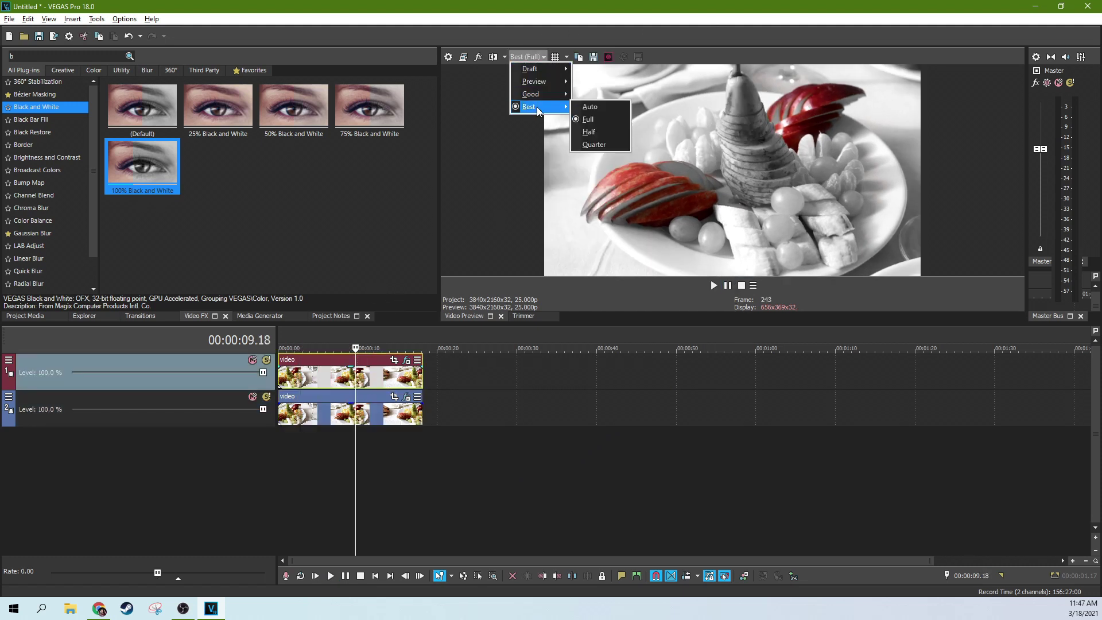
click(590, 107)
- Play the finished red-apple effect from the timeline start, stopping at 00:00:13.18
click(294, 380)
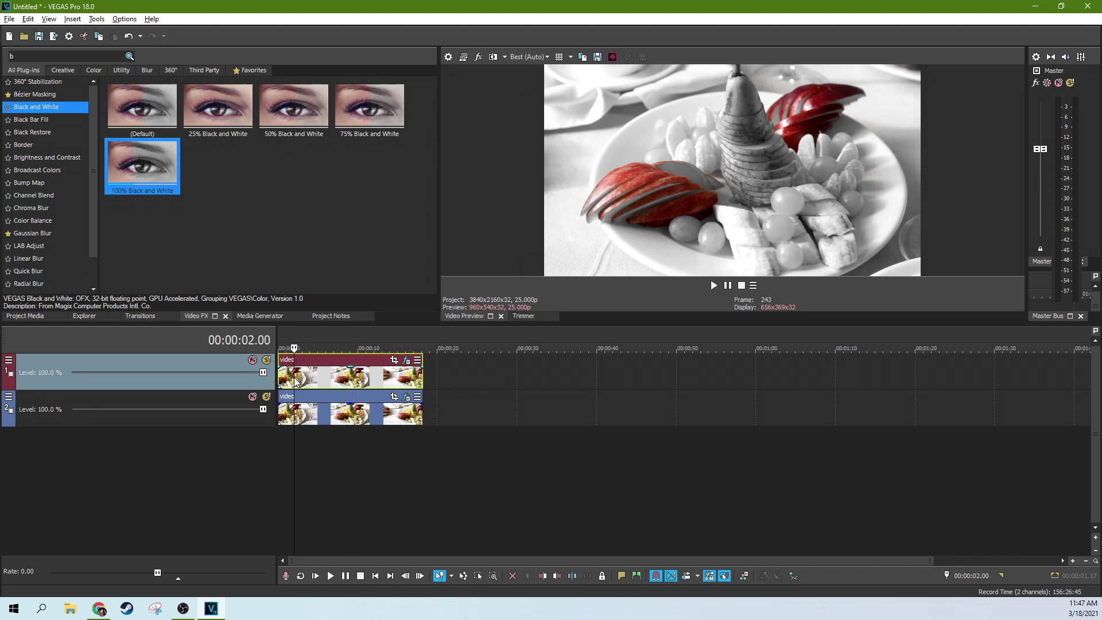
click(280, 379)
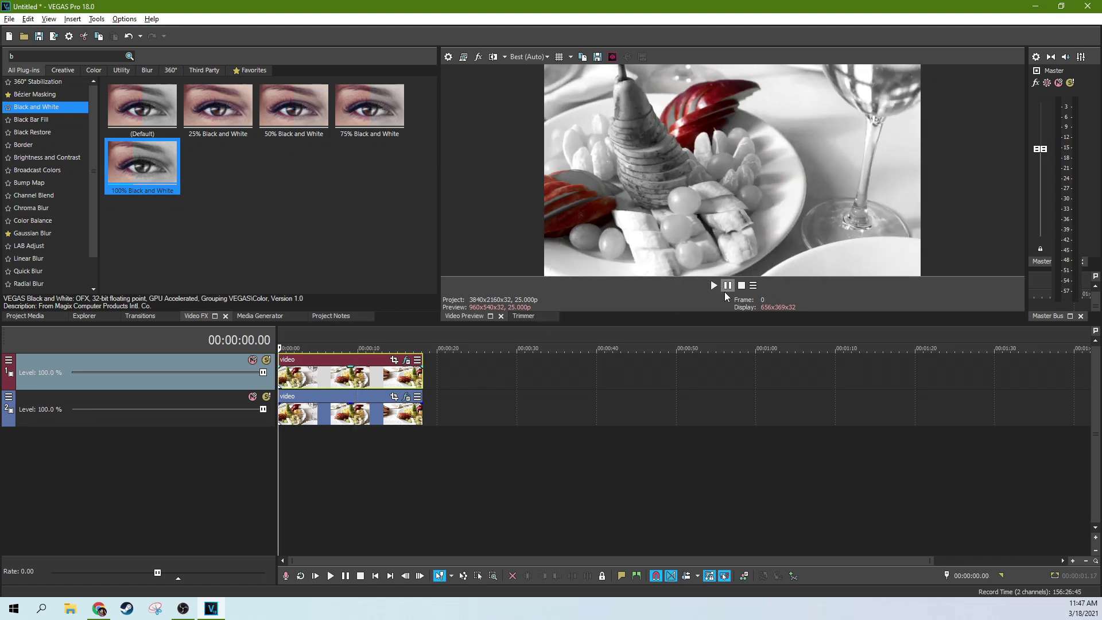
click(727, 286)
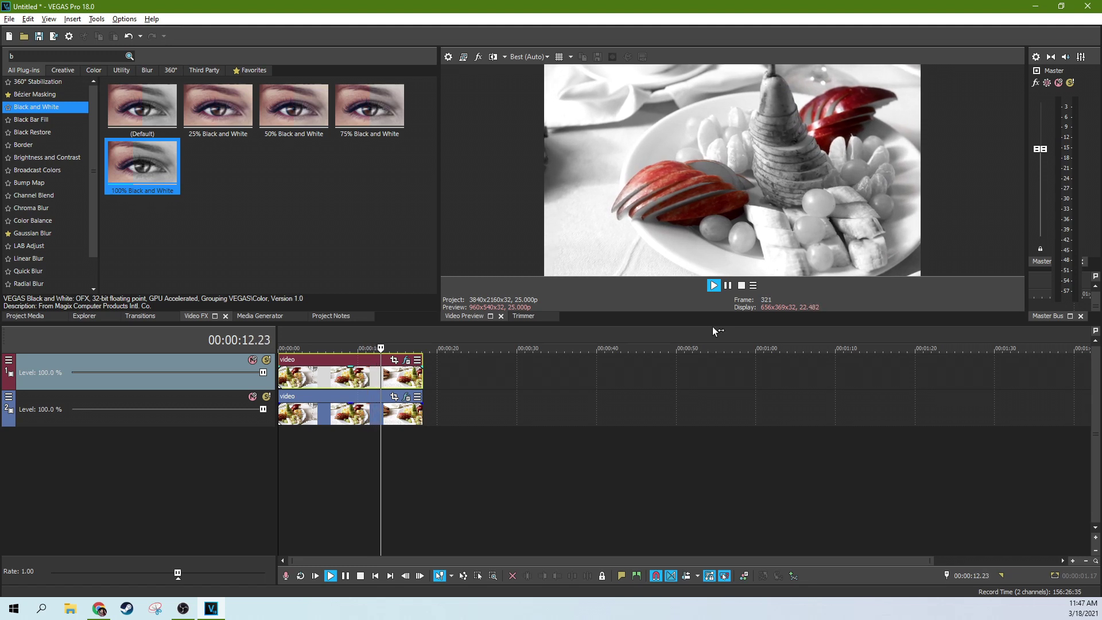
click(727, 285)
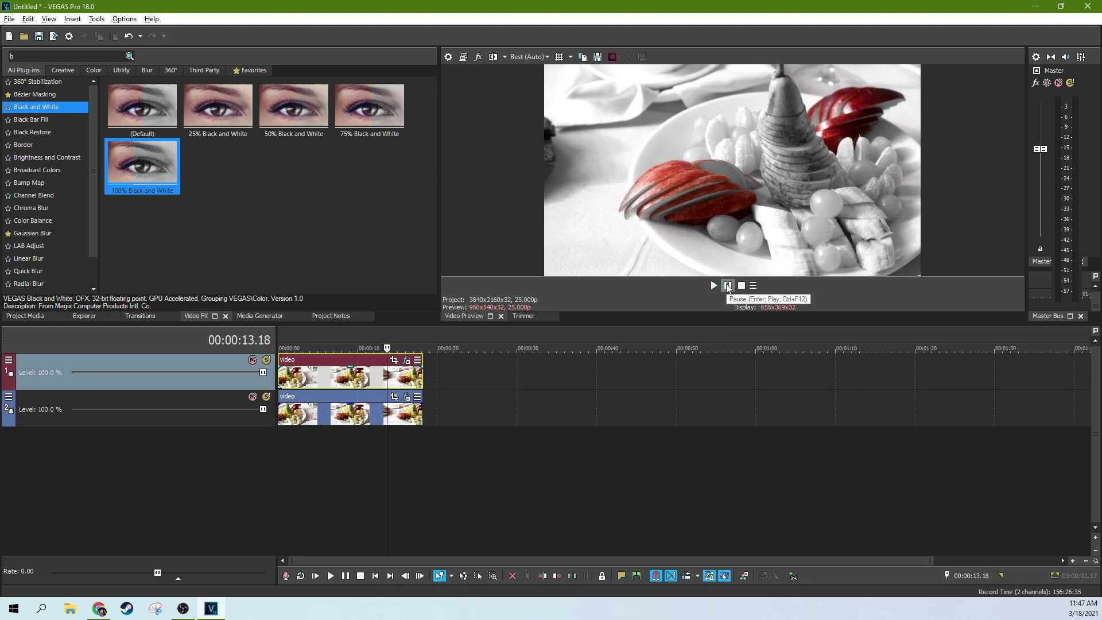